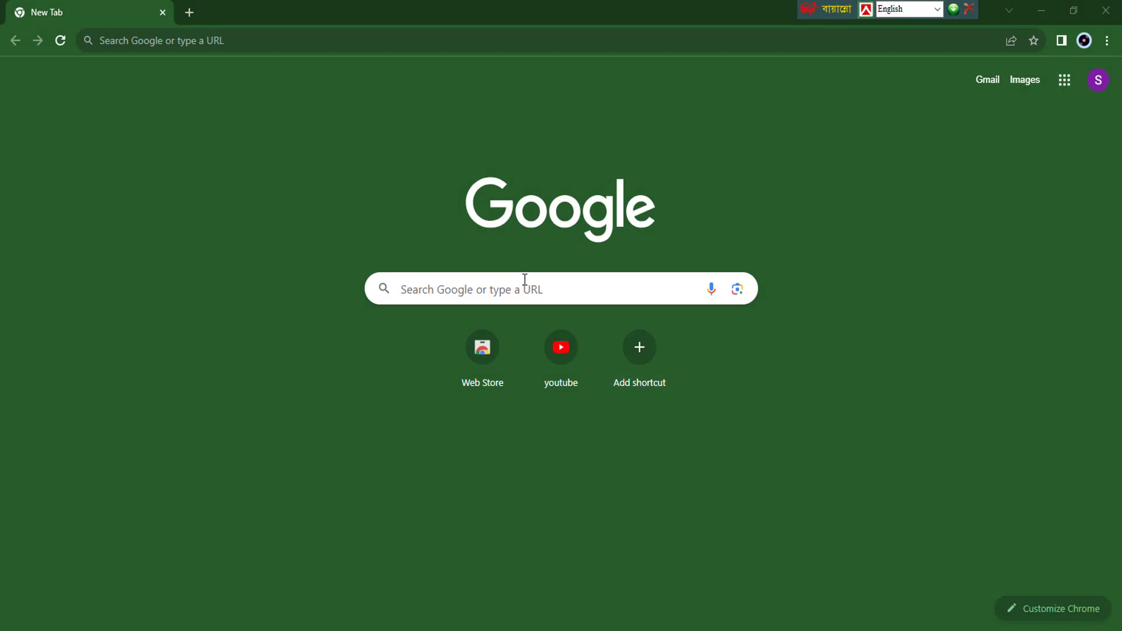
Step: Search Google for "leonardo ai"
click(528, 285)
text(leon)
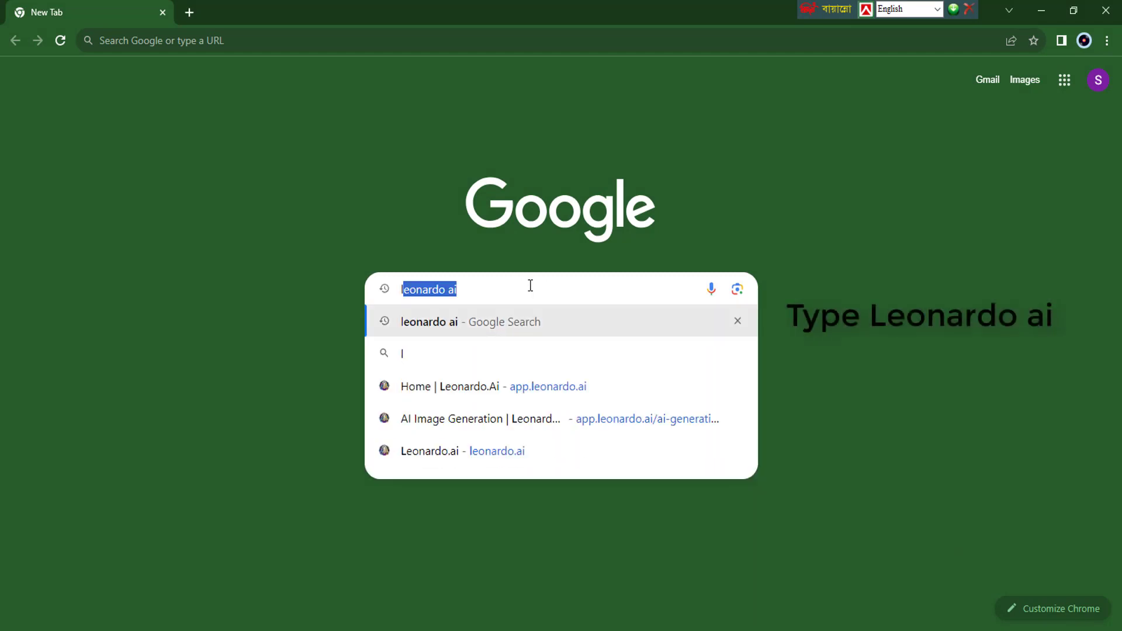
text(a)
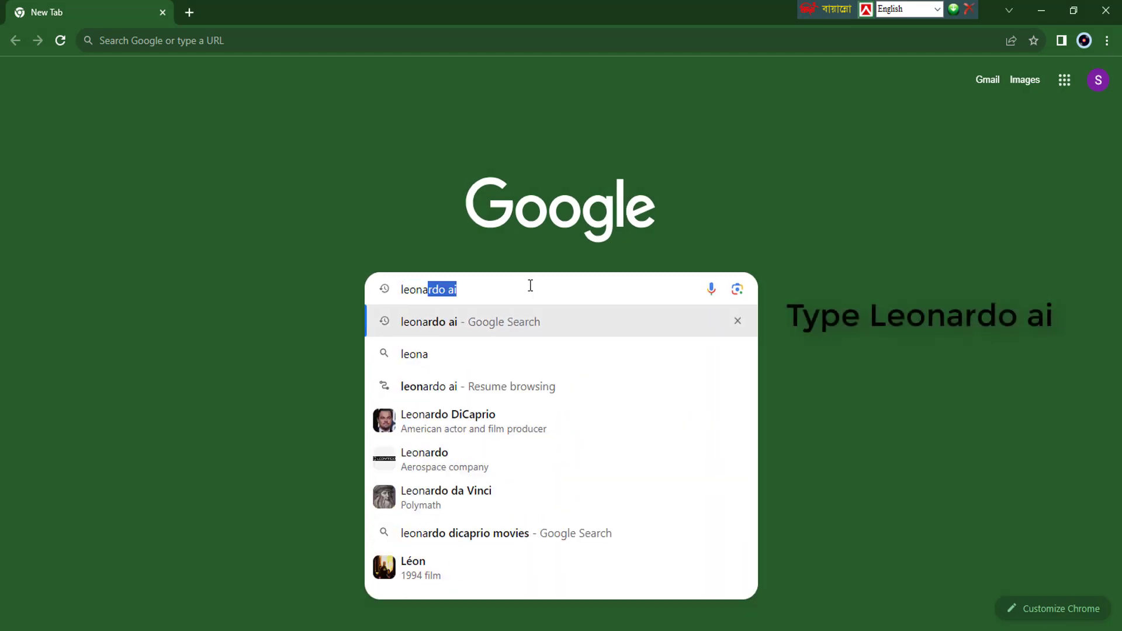
text(rdo ai)
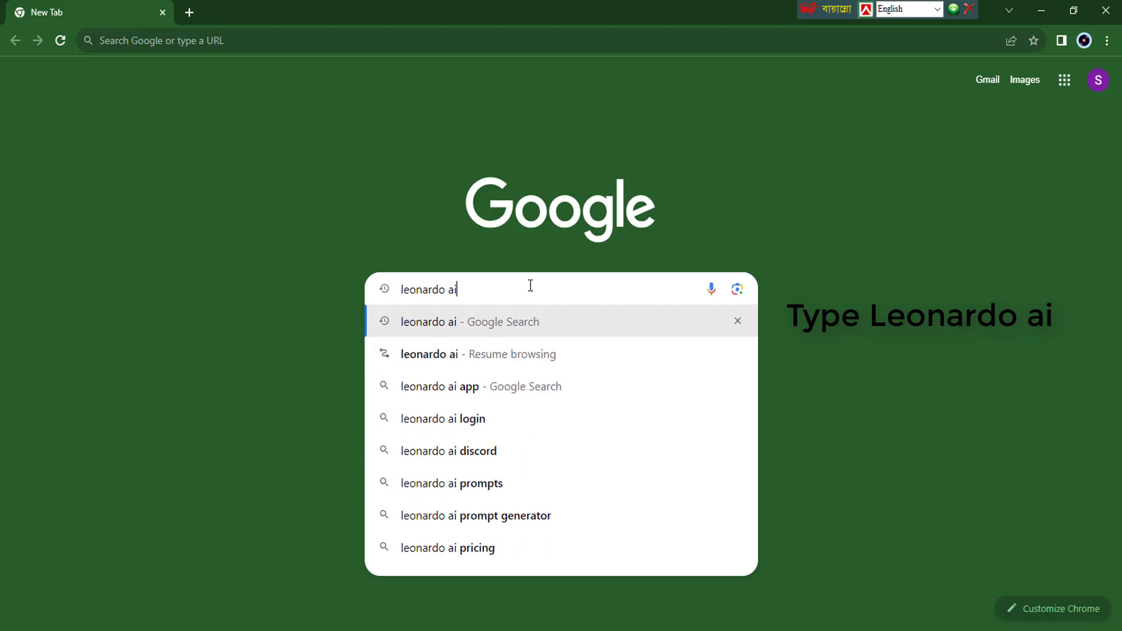
key(Return)
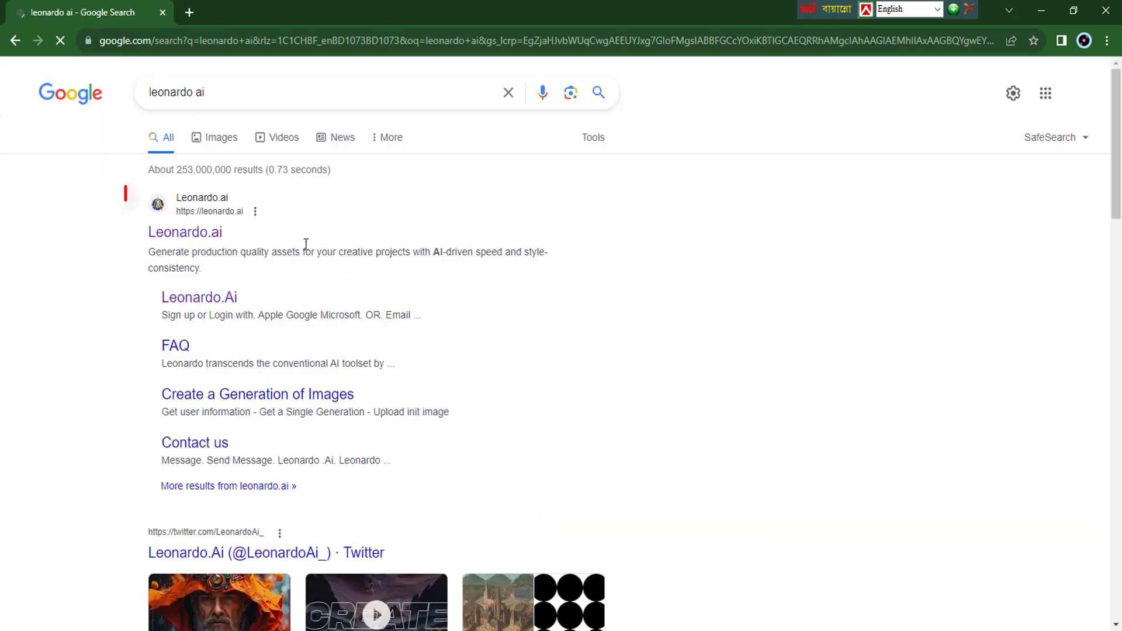
Step: Open the Leonardo.ai website, enter its web app and go to the AI Image Generation tool
click(209, 234)
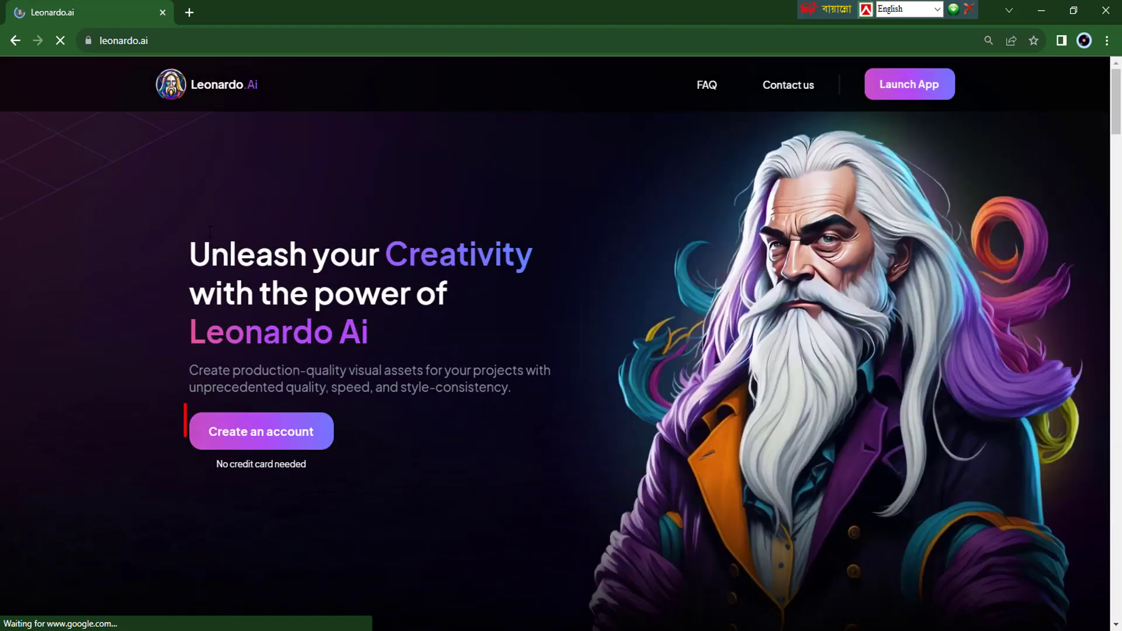
click(267, 432)
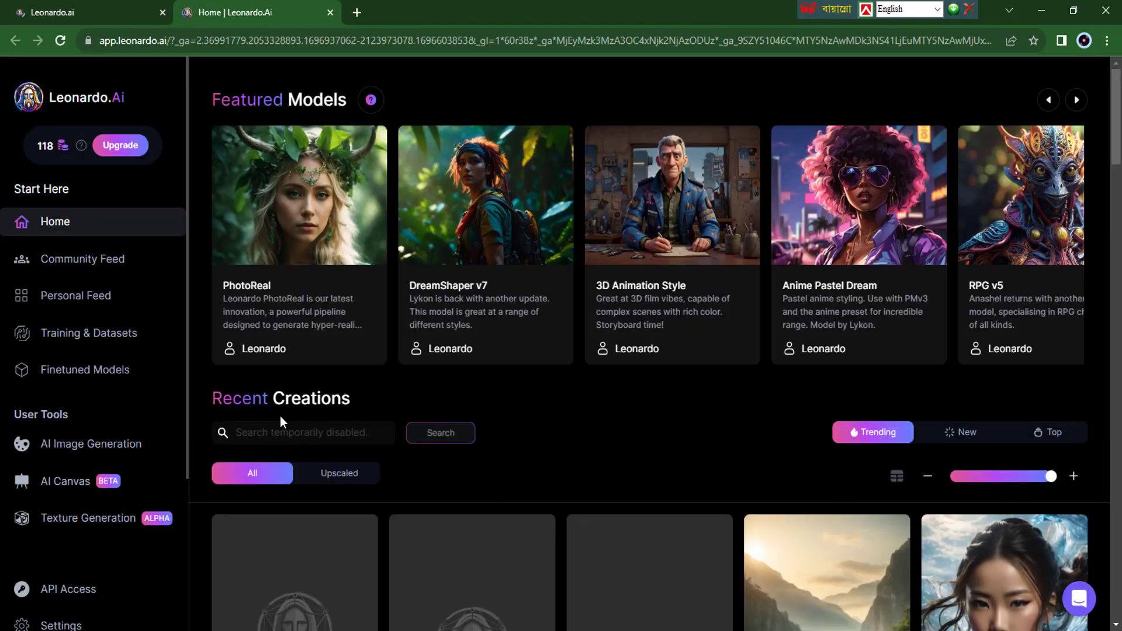
click(98, 449)
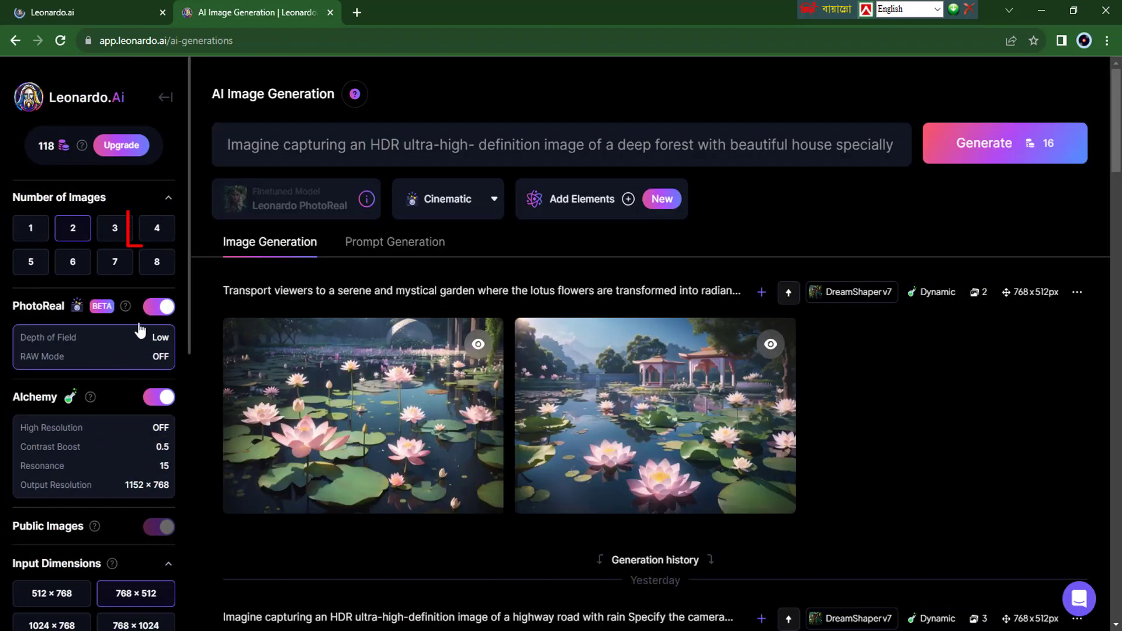
Step: Set the number of images to 4 and the input dimensions' aspect ratio to 1:1
click(154, 232)
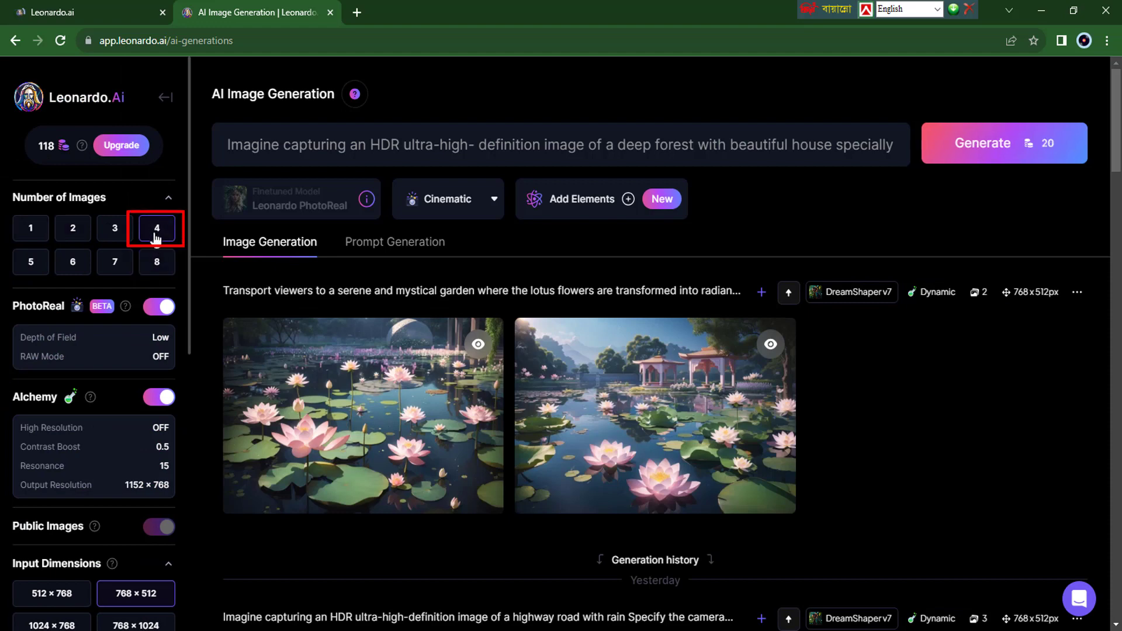
scroll(146, 403, down, 6)
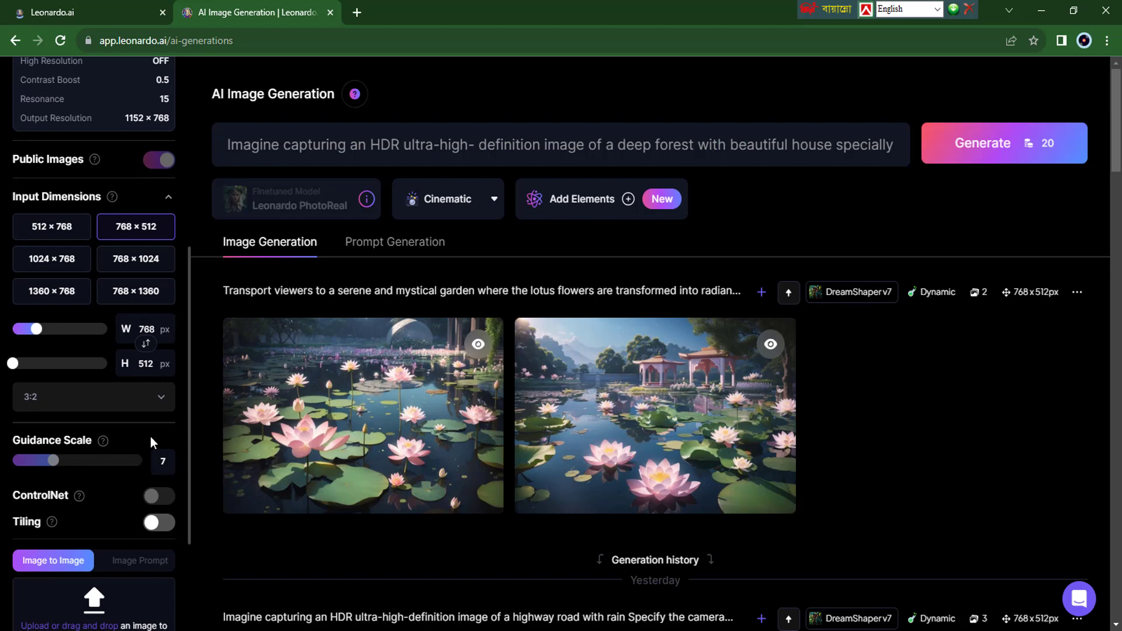
click(157, 402)
click(65, 426)
scroll(94, 437, down, 3)
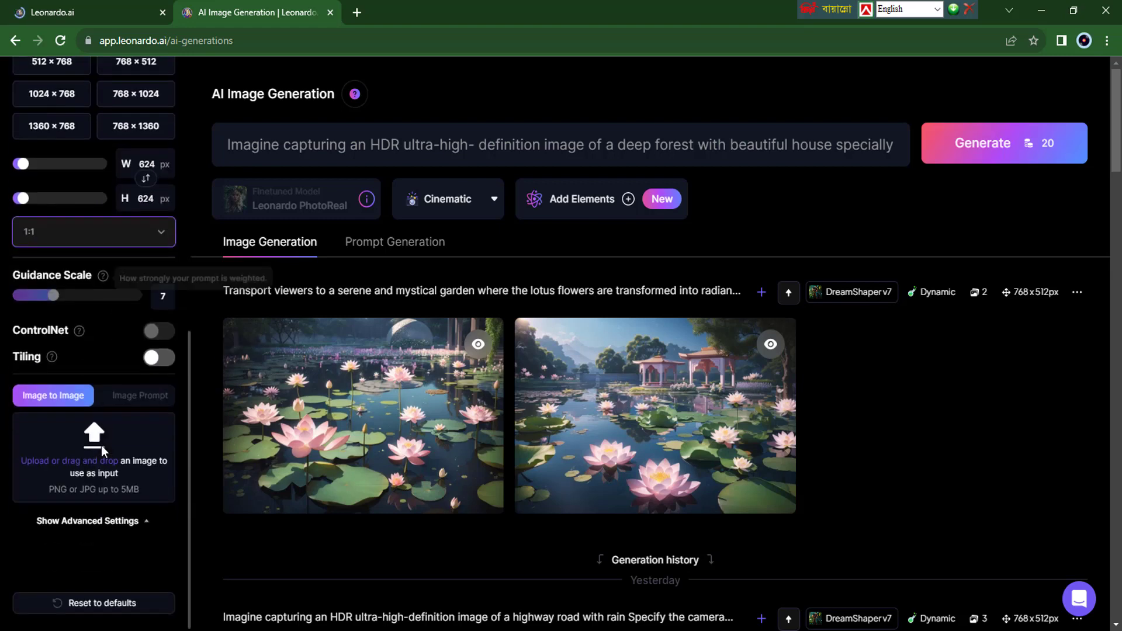
scroll(100, 445, up, 9)
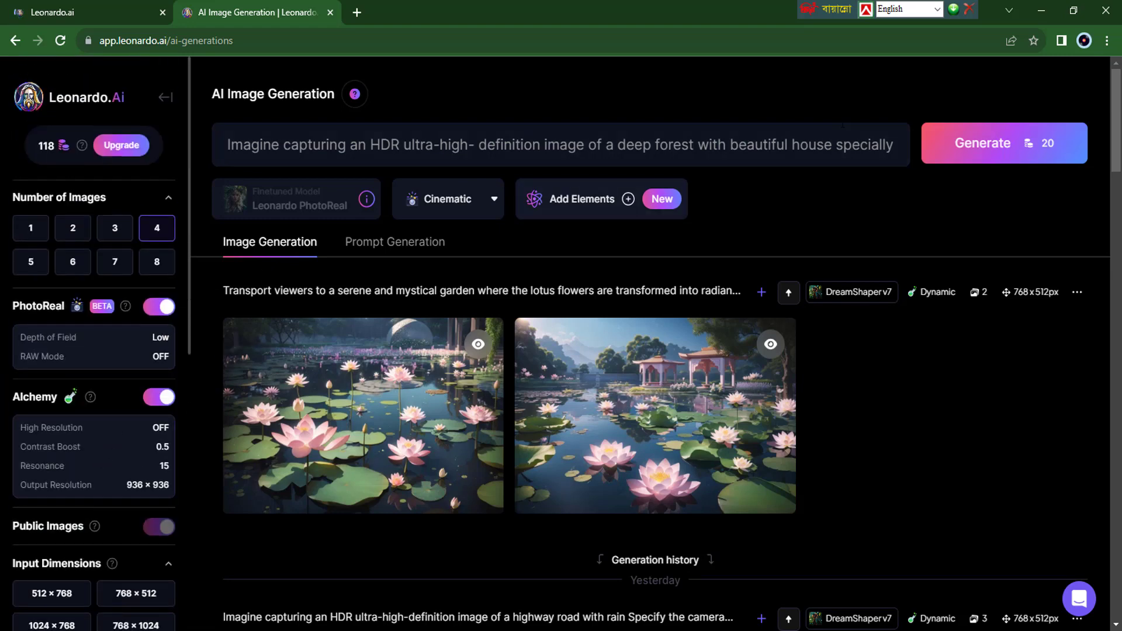
Step: Replace the prompt with "Imagine capturing an HDR ultra-high-definition image of a deep forest with beautiful house specify the camera equipment, location and lighting condition"
drag(896, 144, 188, 136)
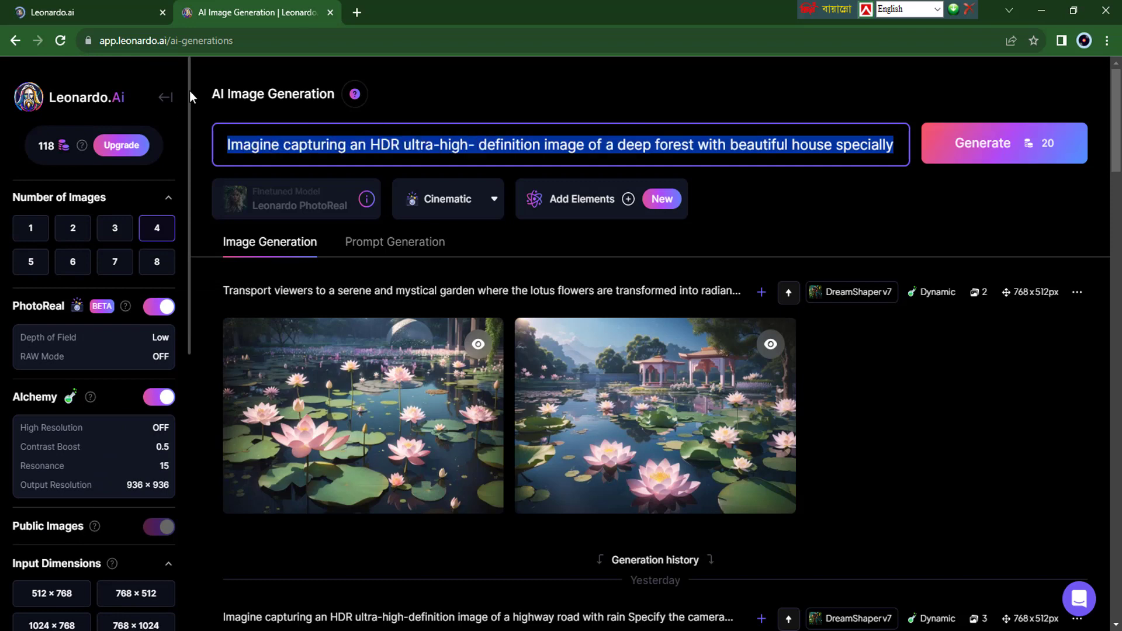
key(BackSpace)
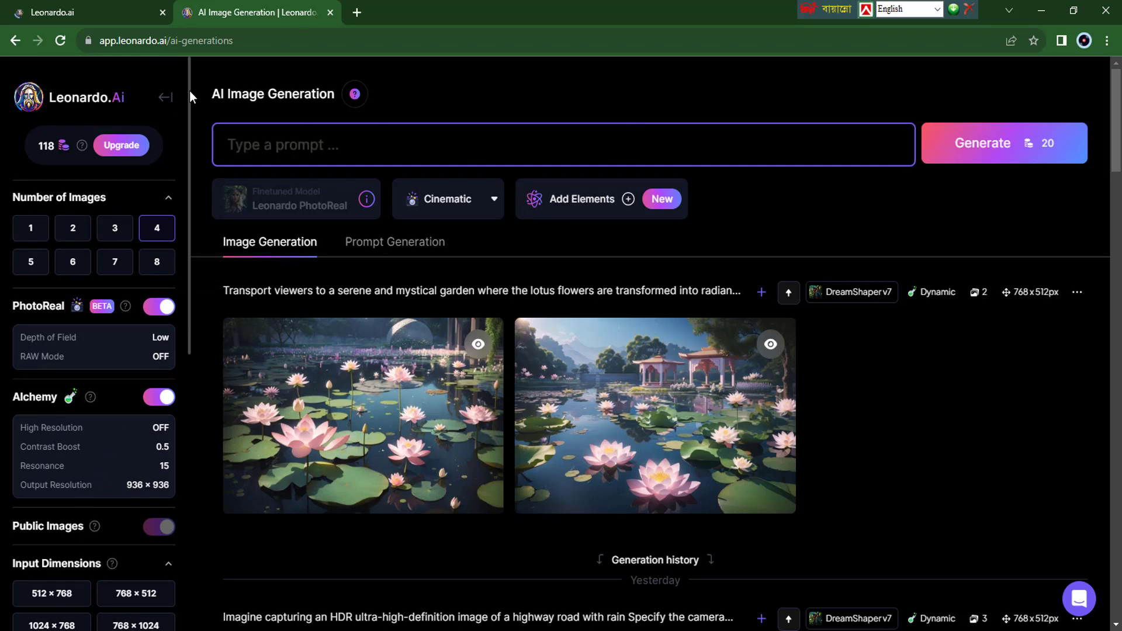
key(Return)
text(Im)
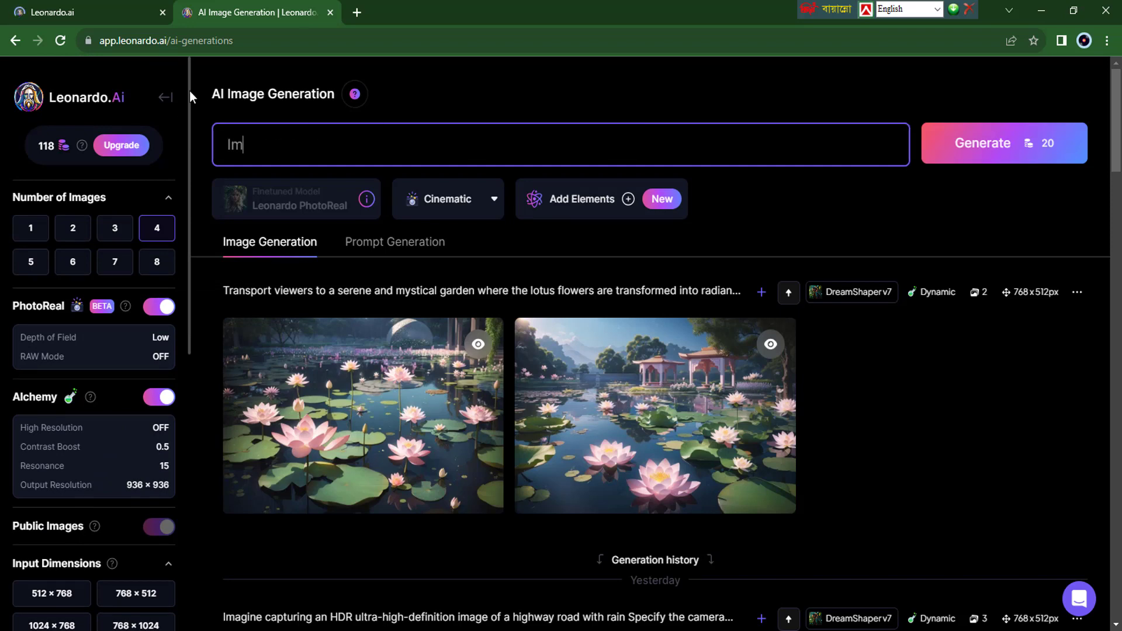
text(agine captur)
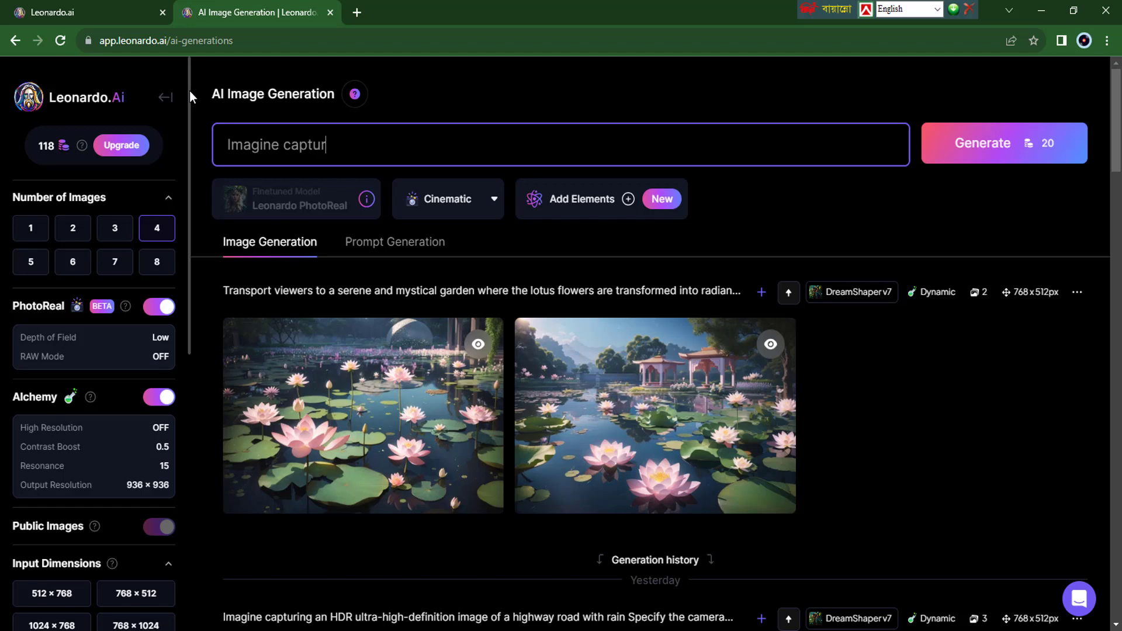
text(ing an HDR ultra)
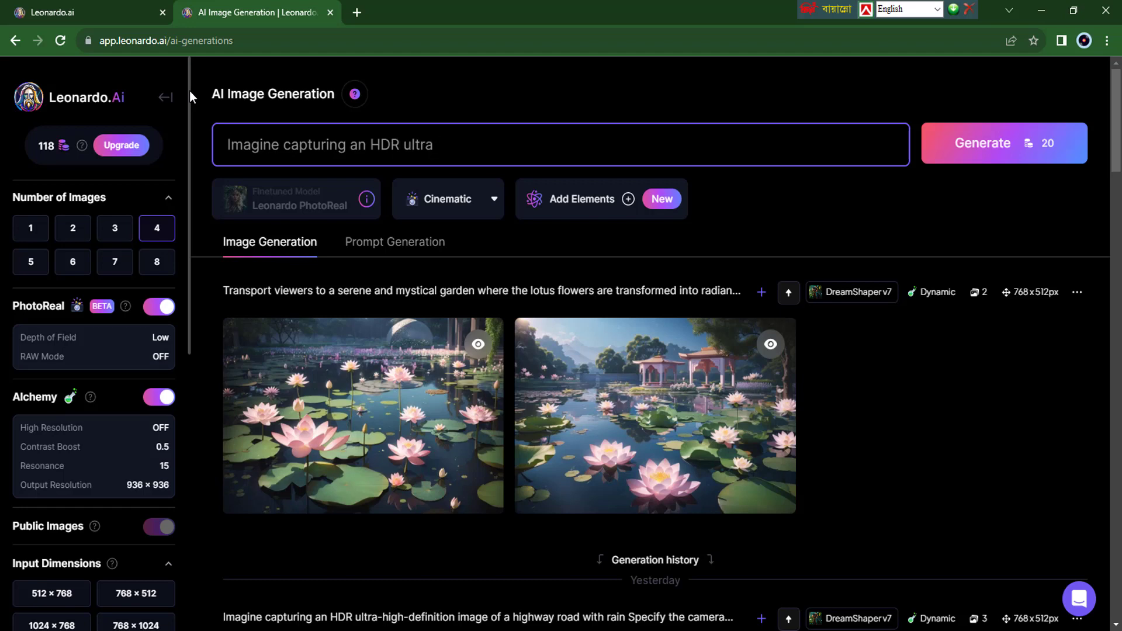
text(-high-defini)
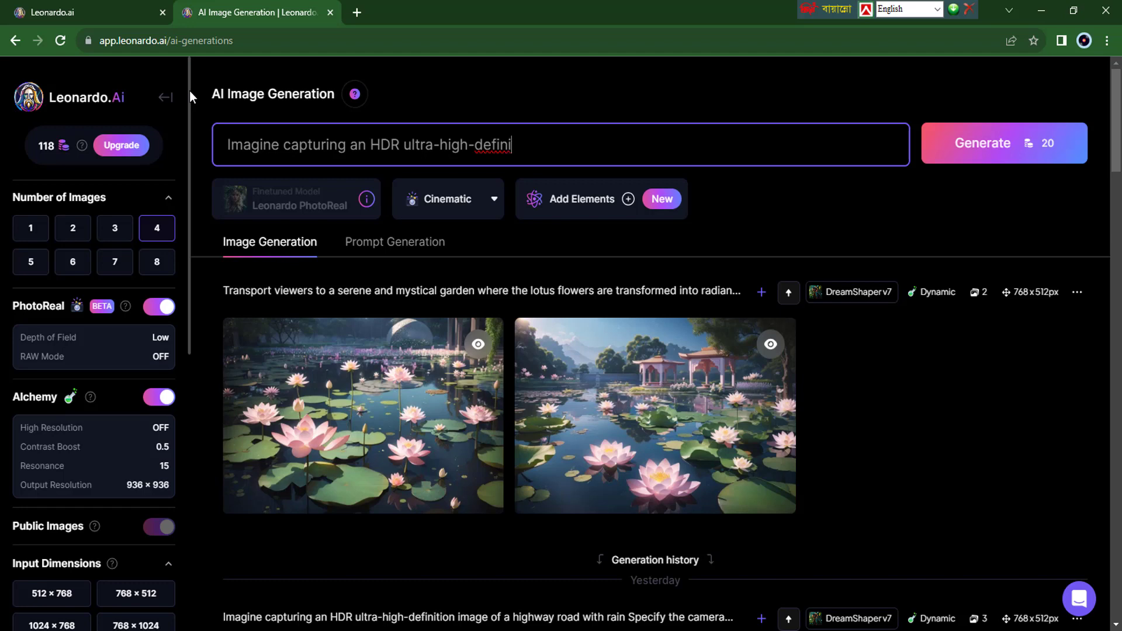
text(tion image )
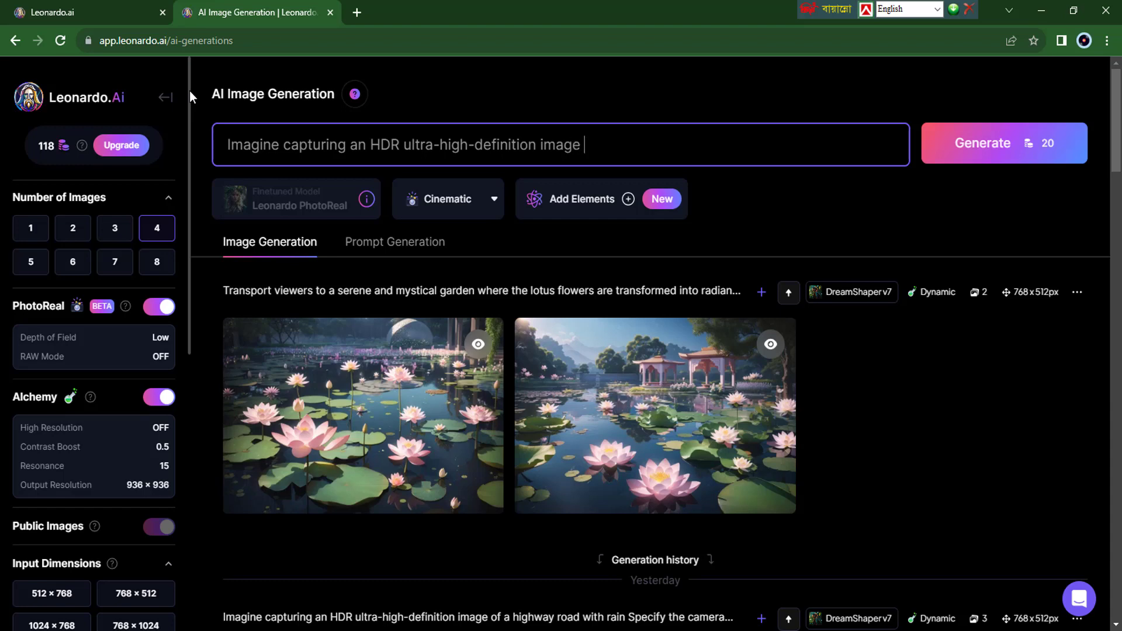
text(of a deep fo)
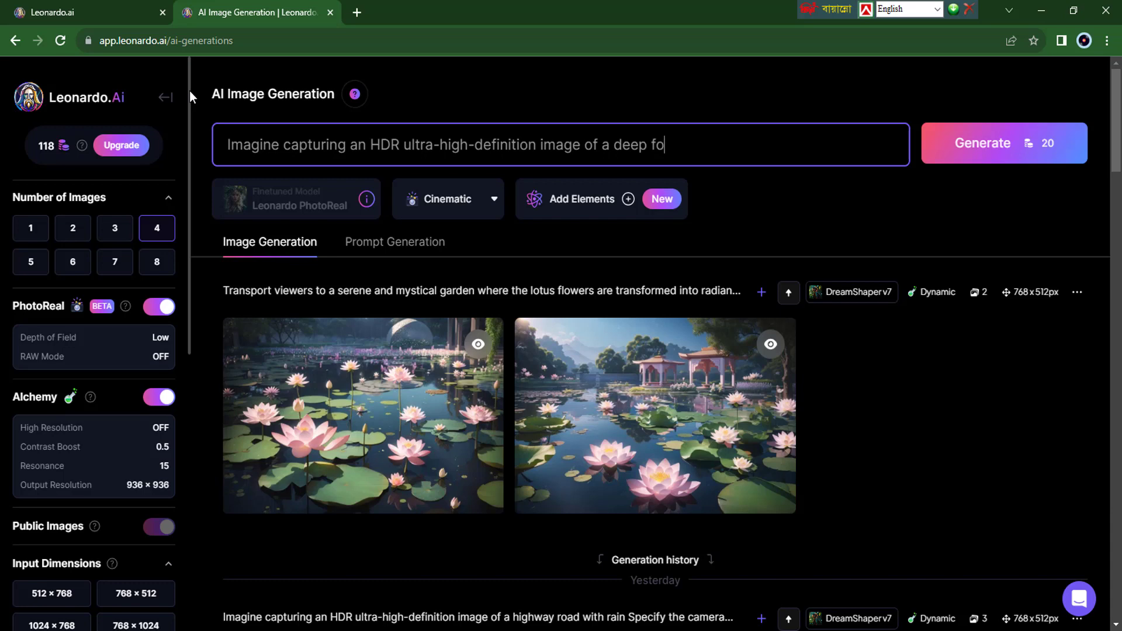
text(rest with beau)
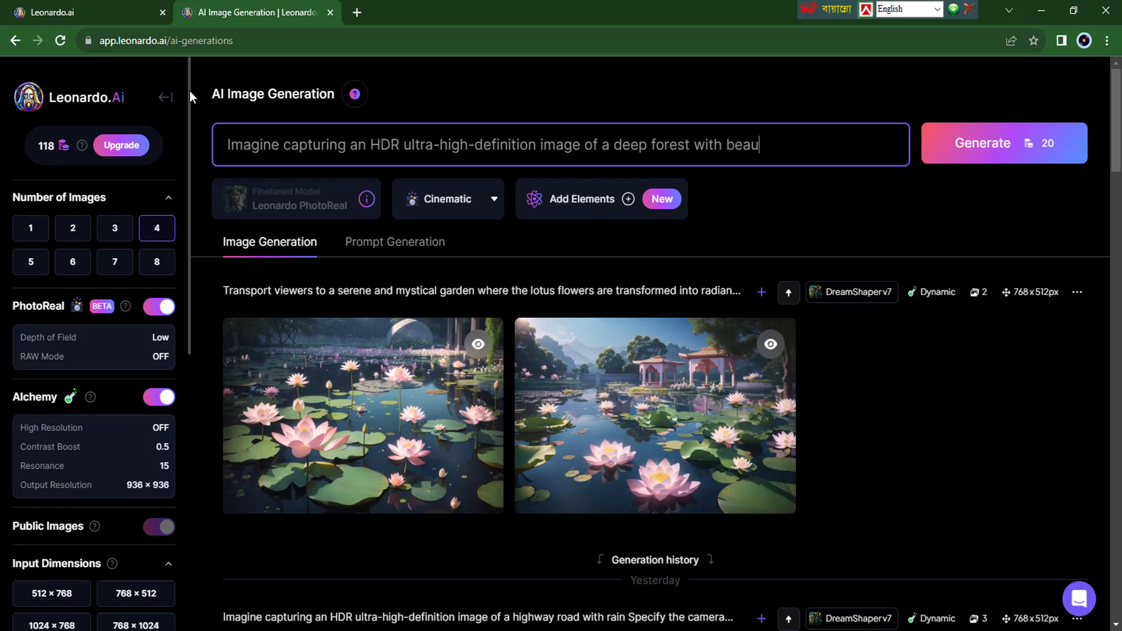
key(BackSpace)
text(utiful house speci)
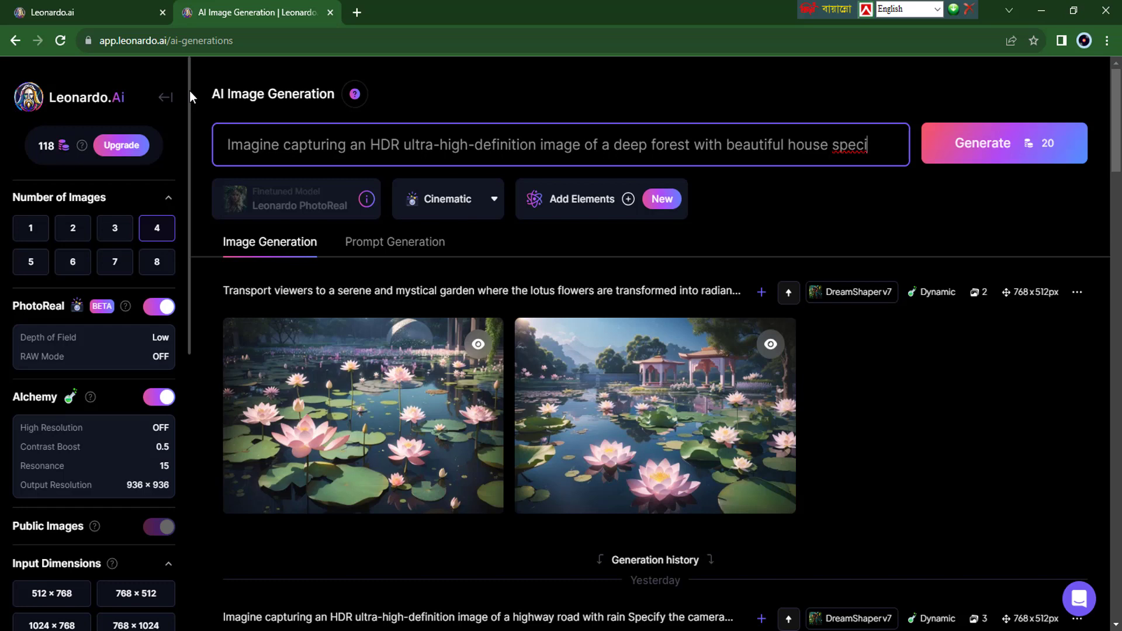
text(fy th)
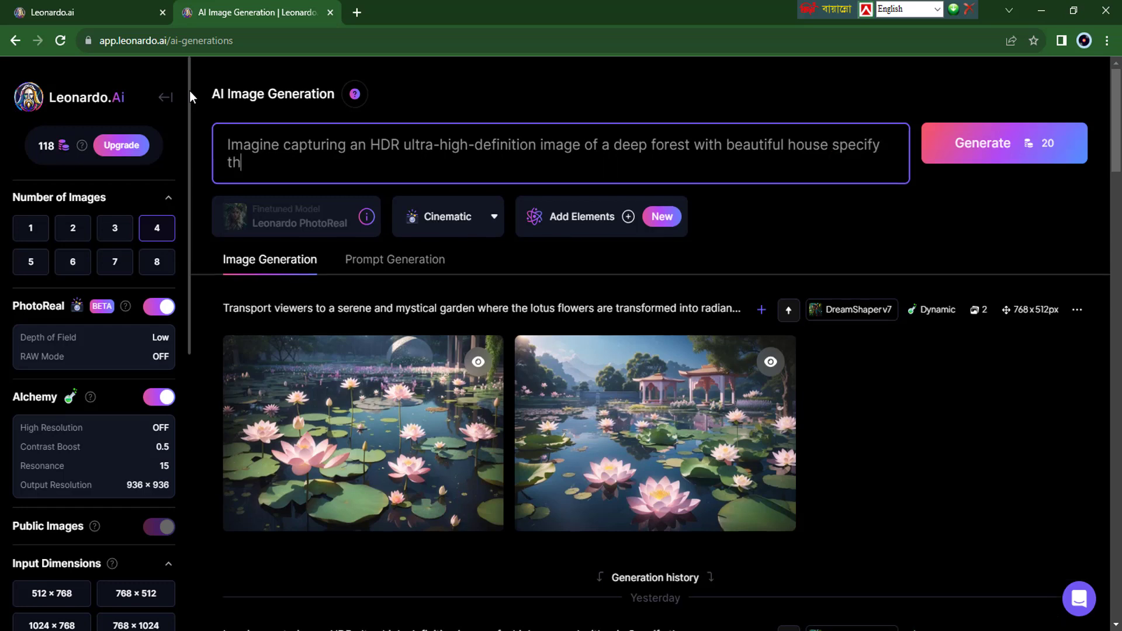
text(e camera equ)
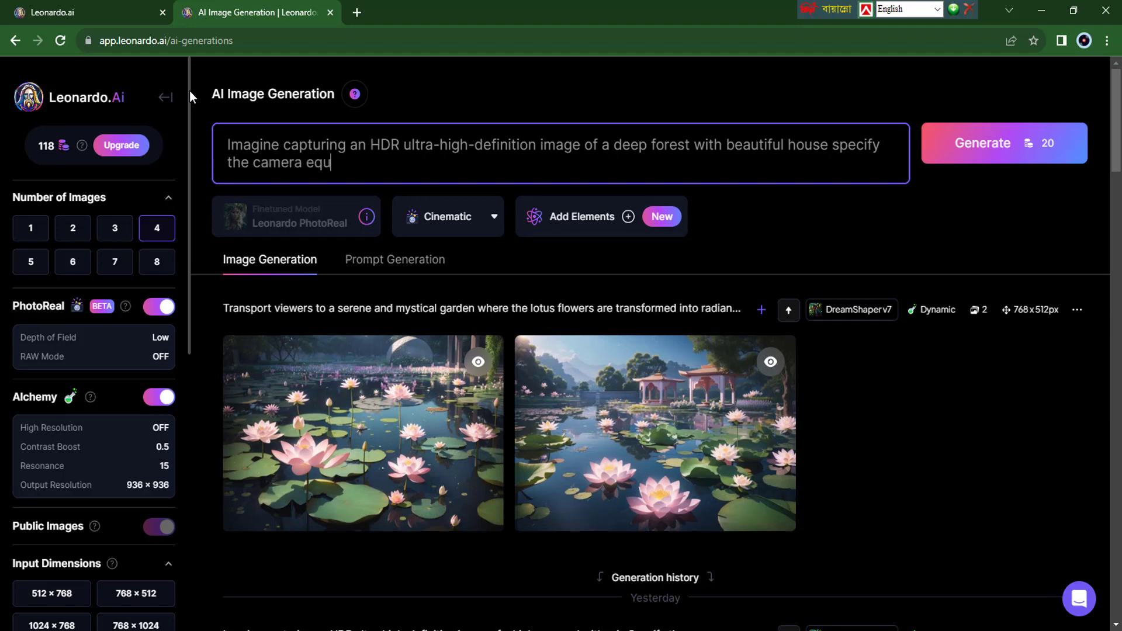
text(ipment, loca)
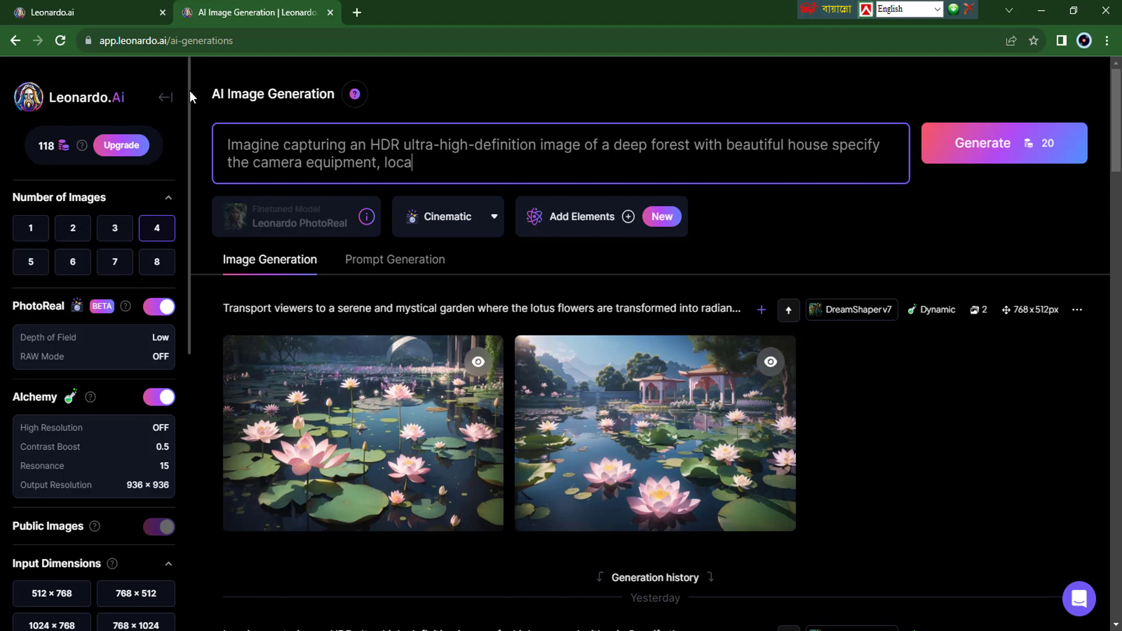
text(tion and lightin)
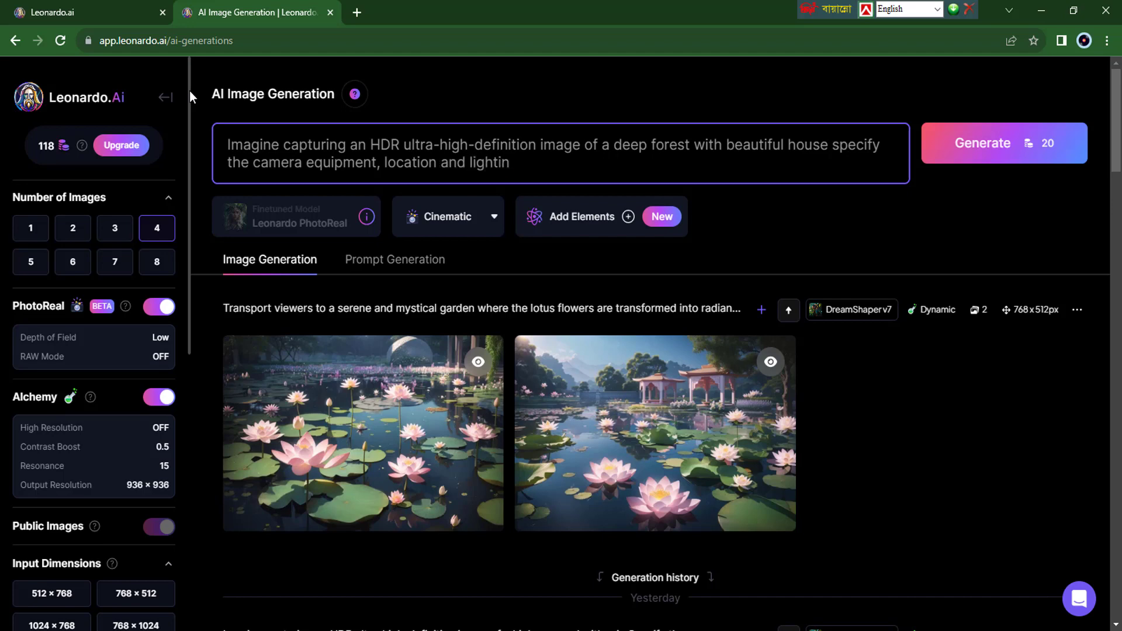
text(g condition)
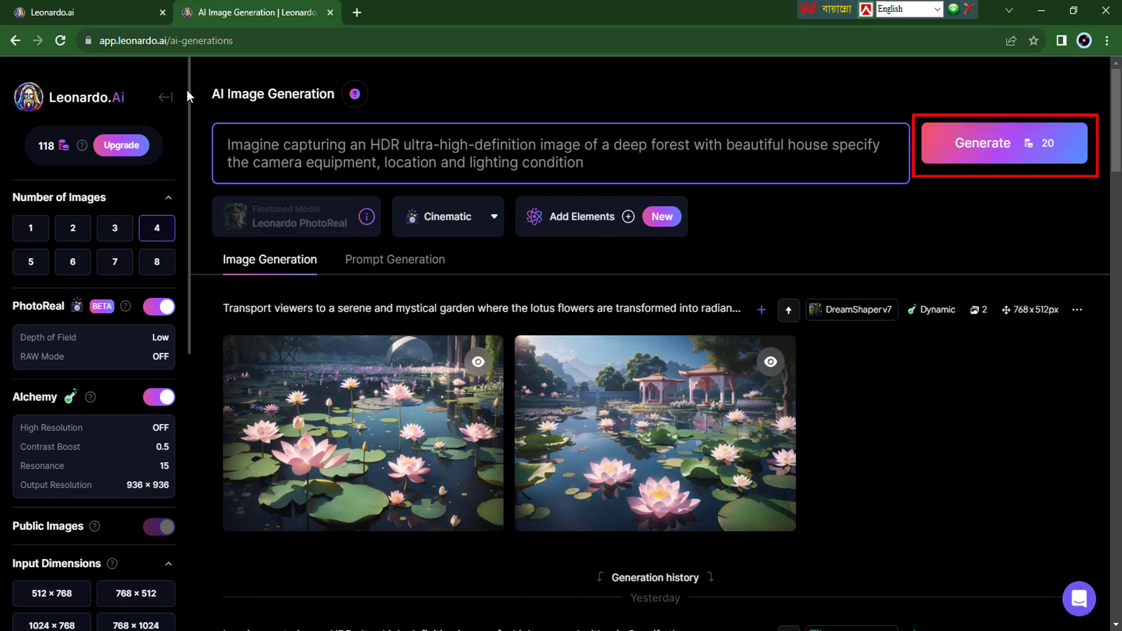
Step: Generate the images from the forest house prompt and look through the earlier generations while they render
click(974, 158)
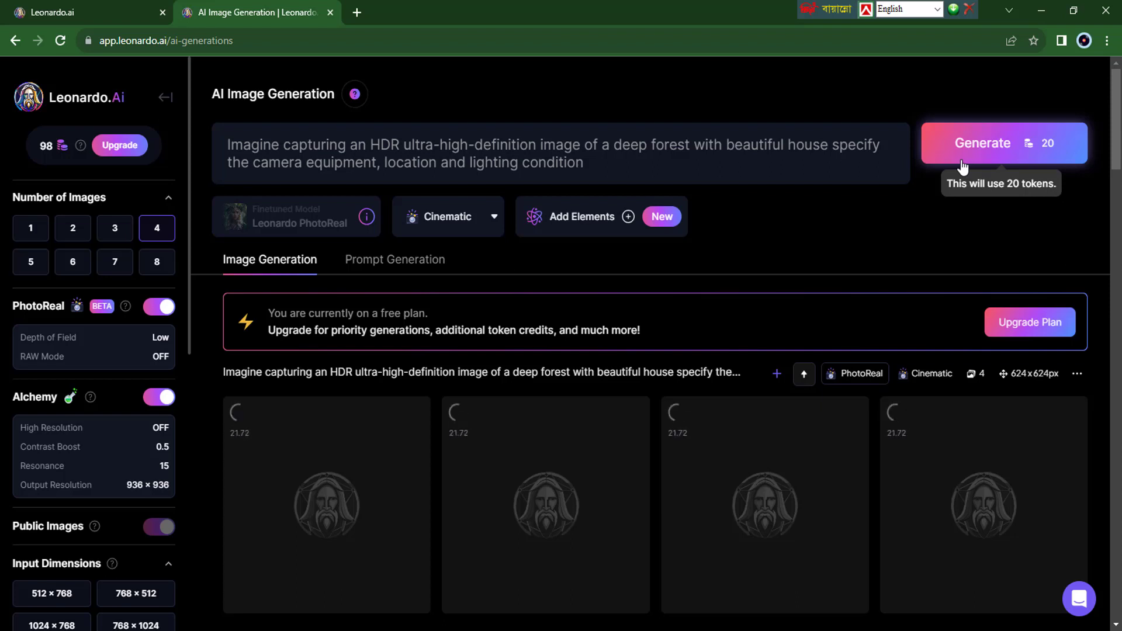
scroll(780, 235, down, 1)
scroll(779, 229, down, 4)
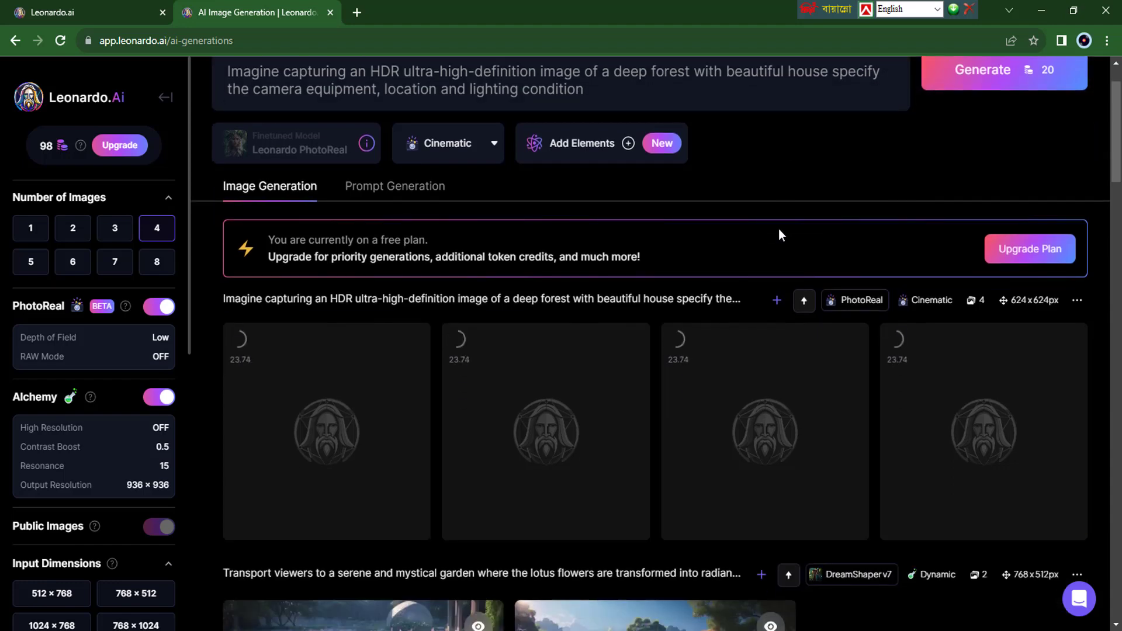
scroll(778, 233, down, 9)
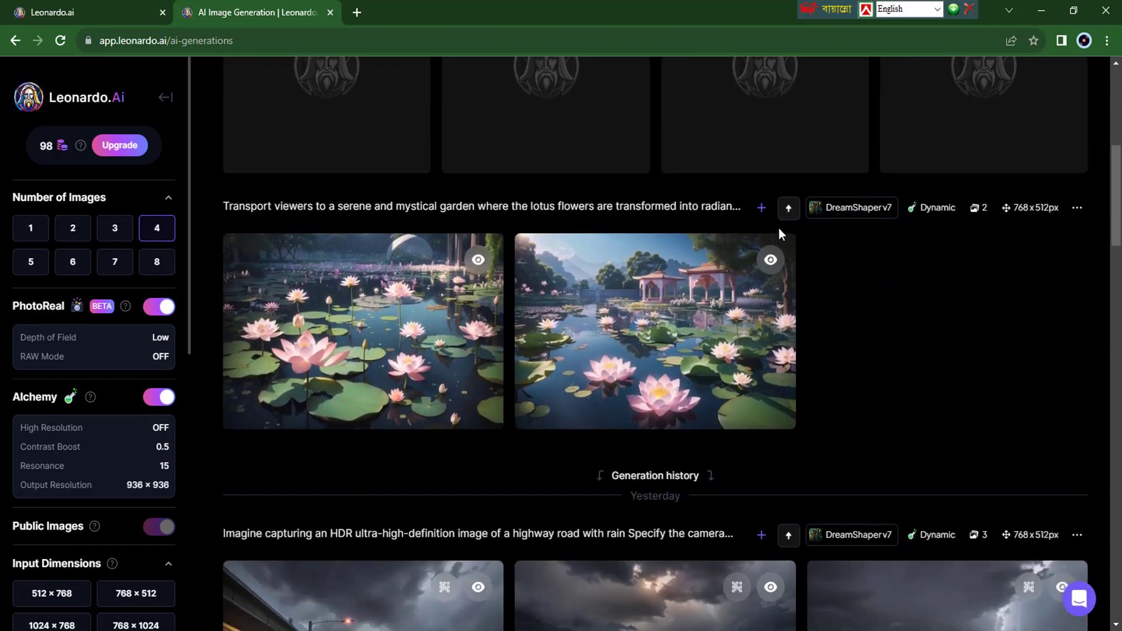
scroll(779, 228, down, 6)
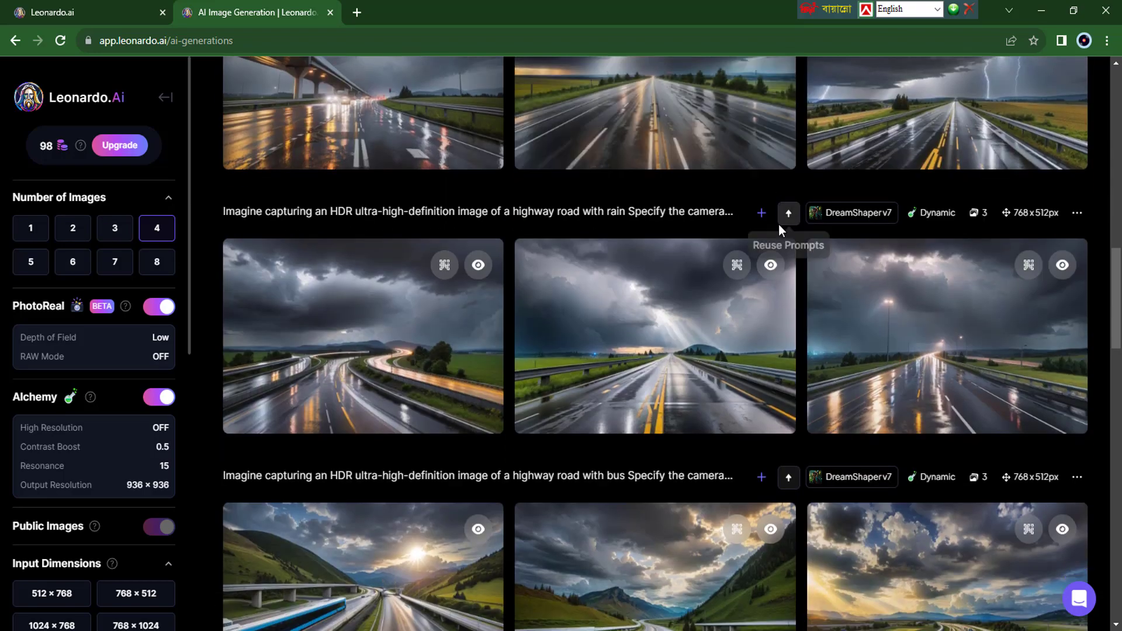
scroll(778, 225, up, 11)
scroll(778, 229, up, 9)
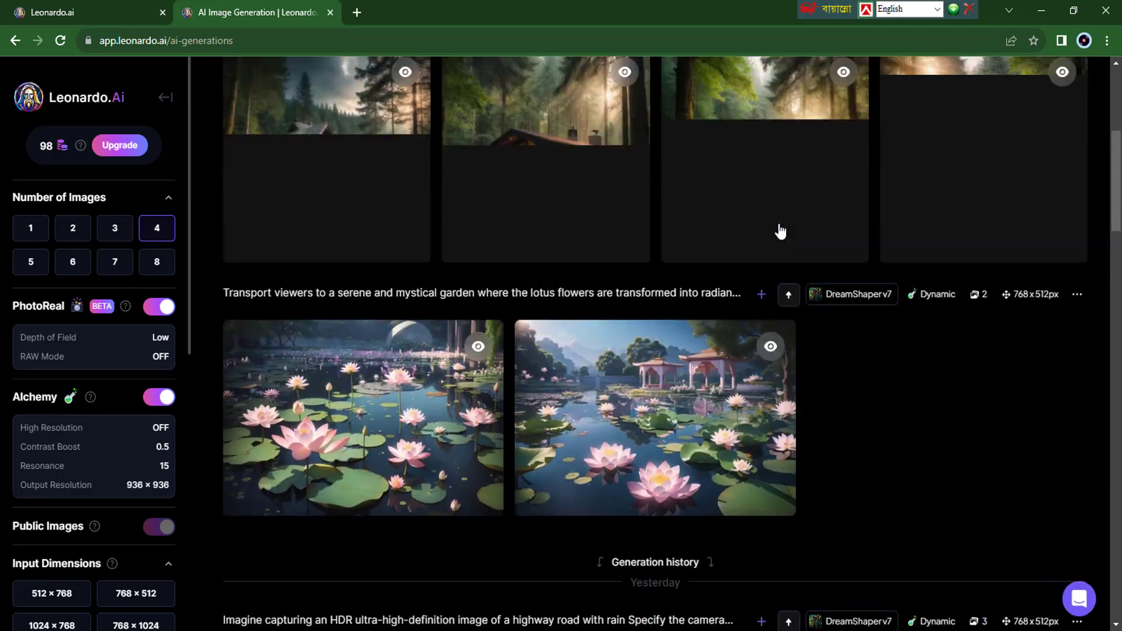
scroll(778, 229, up, 1)
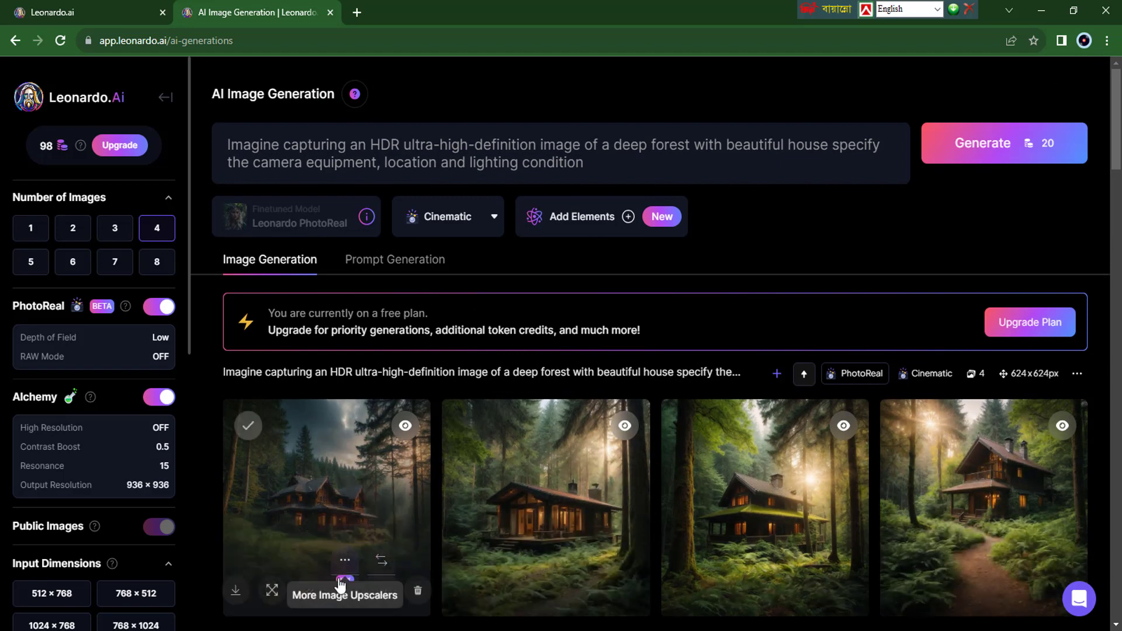
Step: Open the first generated forest house image in the enlarged view, upscale it and close the view
click(343, 520)
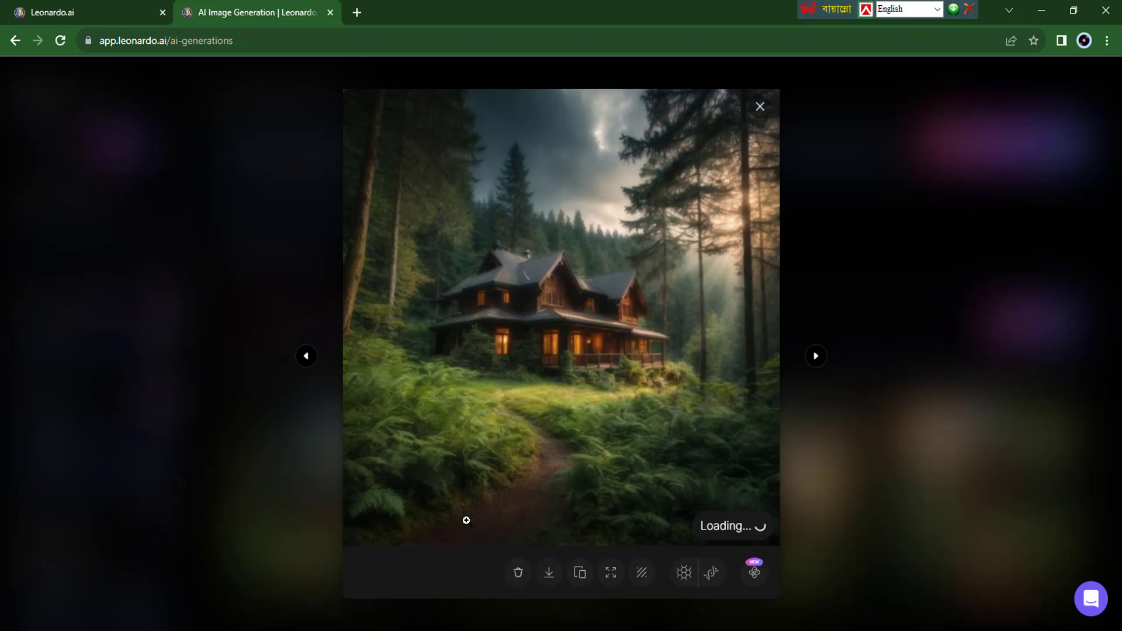
click(712, 576)
key(Escape)
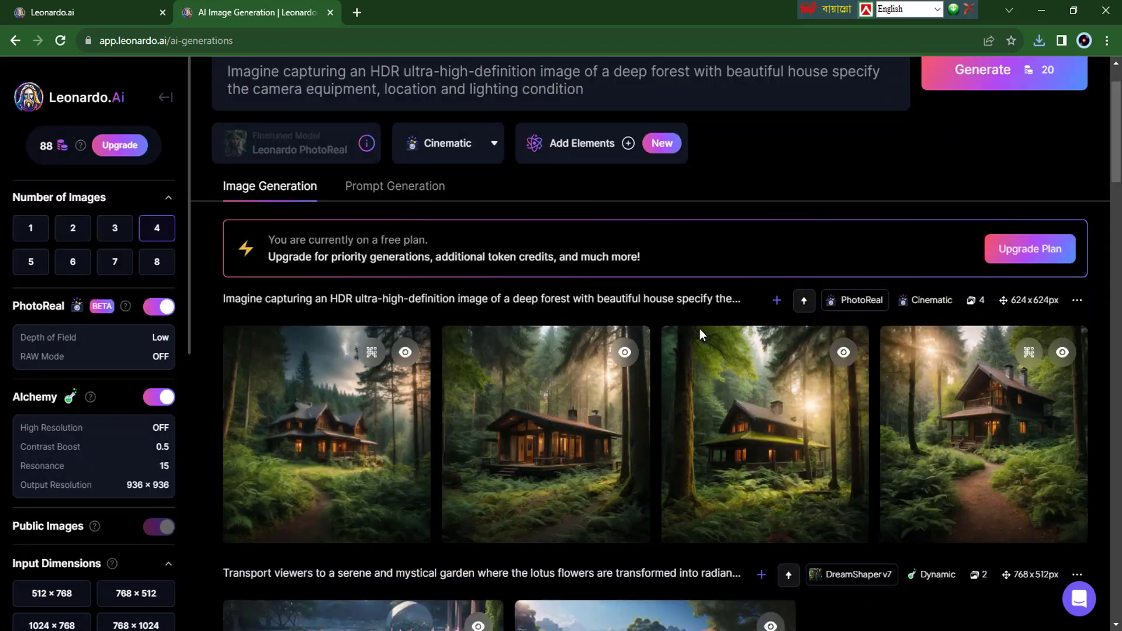
scroll(699, 328, up, 2)
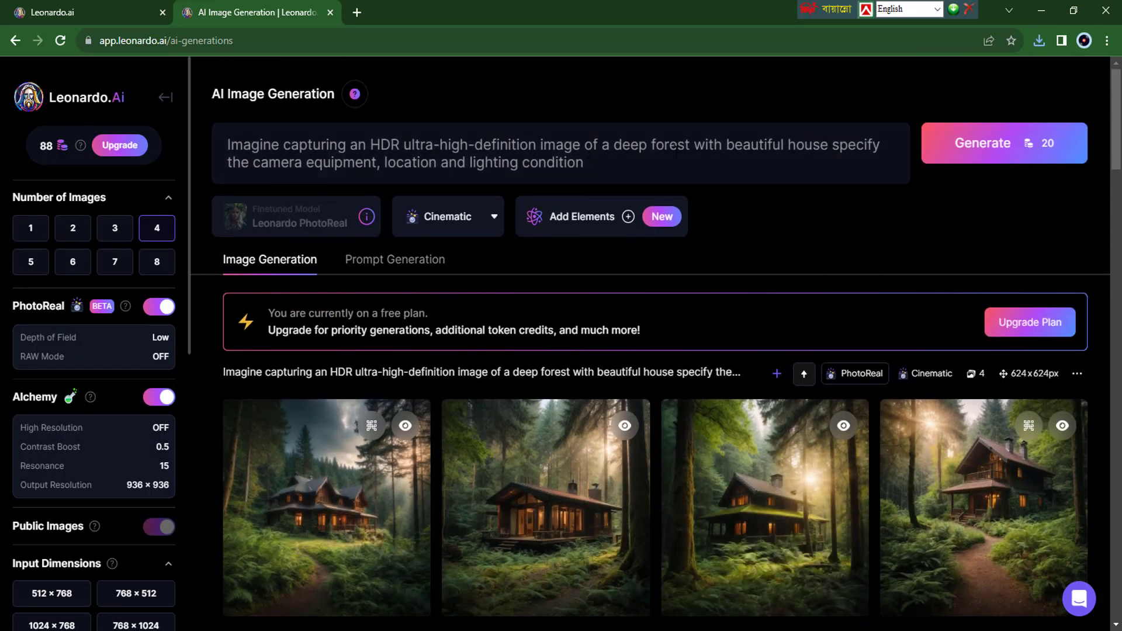
Step: Rewrite the prompt as "Imagine capturing an HDR ultra-high-definition image of a deep forest with tiger specify the camera equipment, location, and lighting conditions"
click(601, 170)
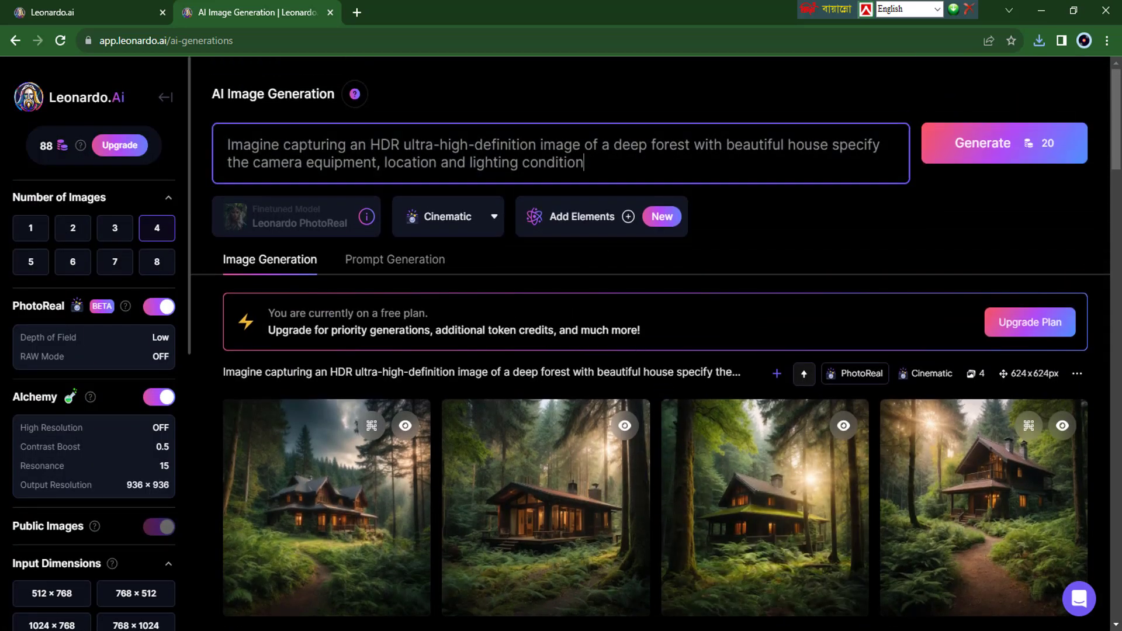
key(BackSpace)
key(BackSpace)
key(BackSpace)
key(BackSpace)
key(BackSpace)
key(BackSpace)
key(BackSpace)
key(BackSpace)
key(BackSpace)
key(BackSpace)
key(BackSpace)
key(BackSpace)
key(BackSpace)
key(BackSpace)
key(BackSpace)
key(BackSpace)
key(BackSpace)
key(BackSpace)
key(BackSpace)
key(BackSpace)
key(BackSpace)
key(BackSpace)
key(BackSpace)
key(BackSpace)
key(BackSpace)
key(BackSpace)
key(BackSpace)
key(BackSpace)
key(BackSpace)
key(BackSpace)
key(BackSpace)
key(BackSpace)
key(BackSpace)
key(BackSpace)
key(BackSpace)
key(BackSpace)
key(BackSpace)
key(BackSpace)
key(BackSpace)
key(BackSpace)
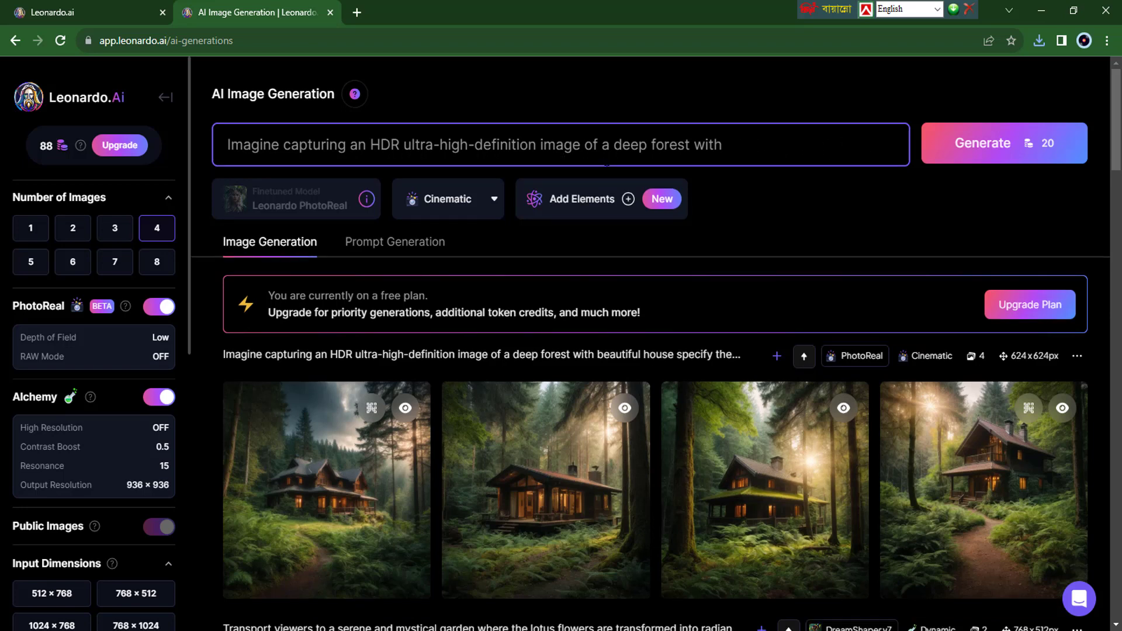
key(BackSpace)
key(BackSpace)
key(BackSpace)
key(BackSpace)
key(BackSpace)
key(BackSpace)
key(BackSpace)
key(BackSpace)
key(BackSpace)
key(BackSpace)
key(BackSpace)
key(BackSpace)
key(BackSpace)
key(BackSpace)
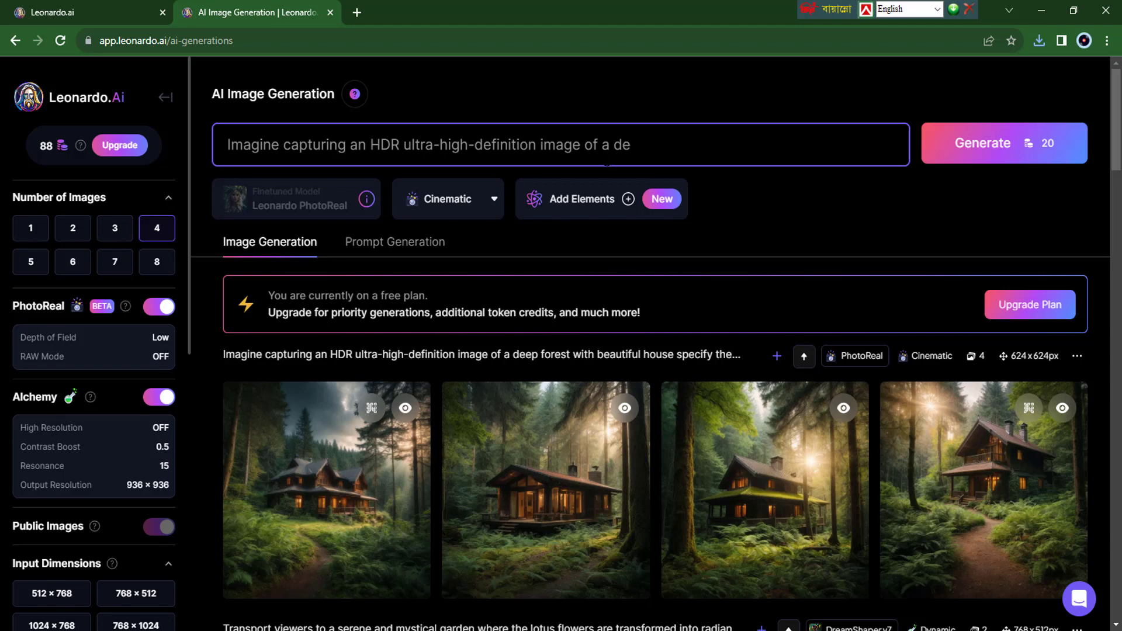
key(BackSpace)
key(BackSpace)
text(deep fo)
key(BackSpace)
text(rest)
text(with)
text( ti)
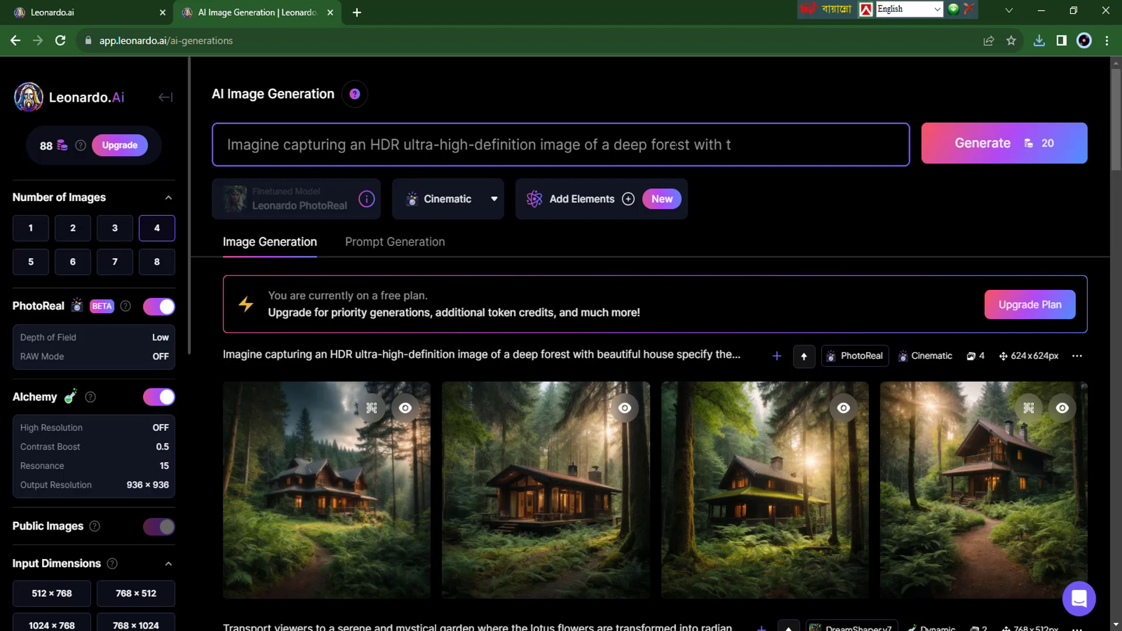
text(ger specify the ca)
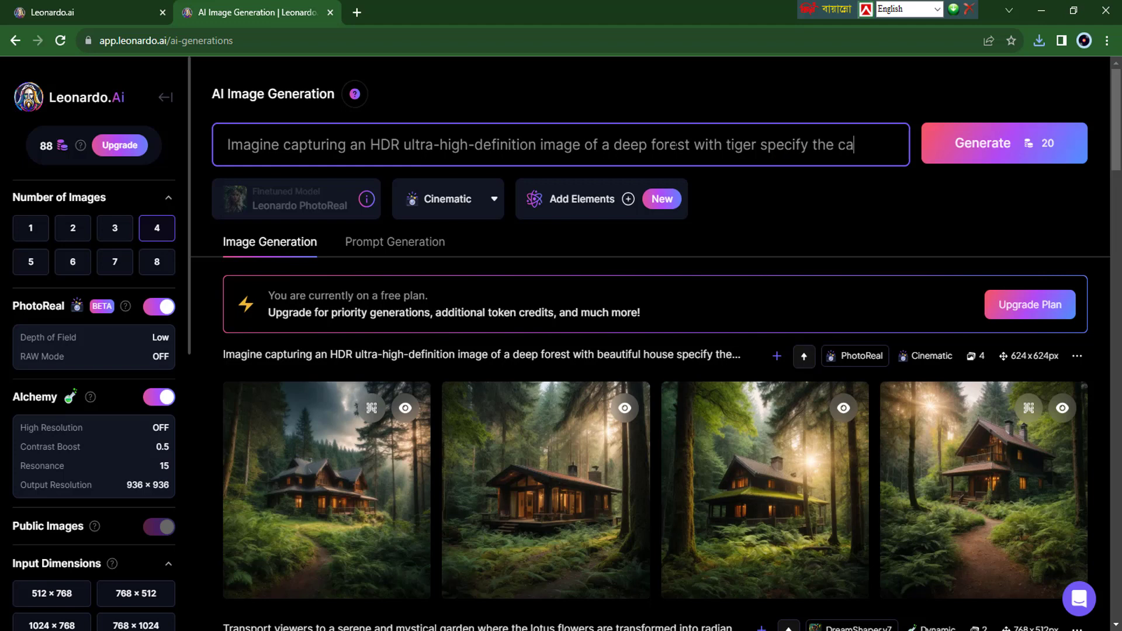
text(mera eq)
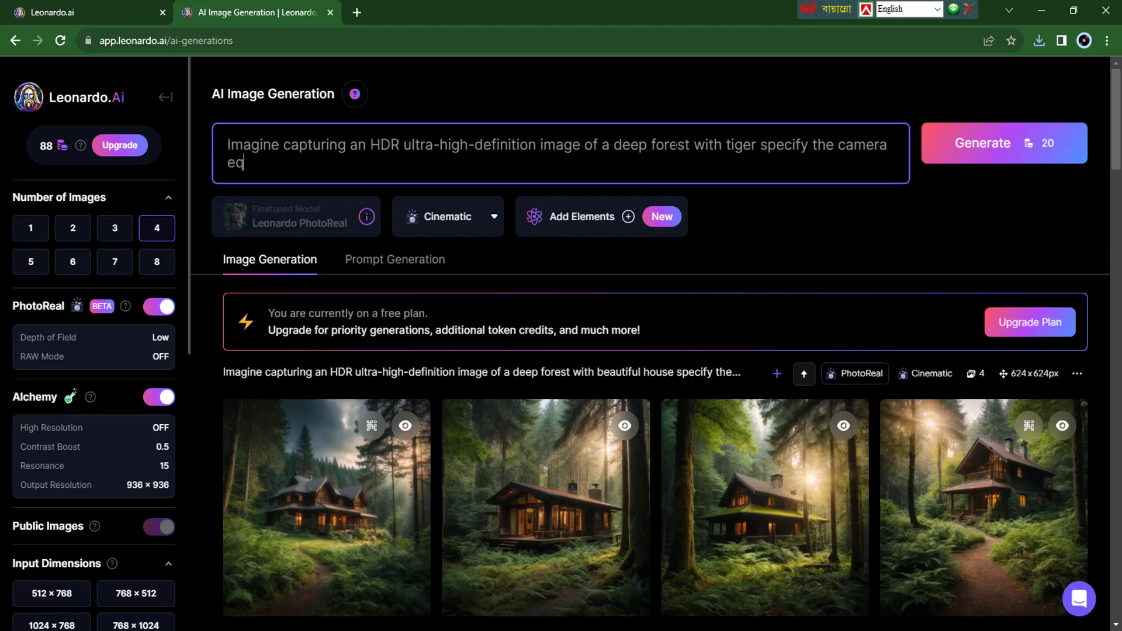
text(uipment, locat)
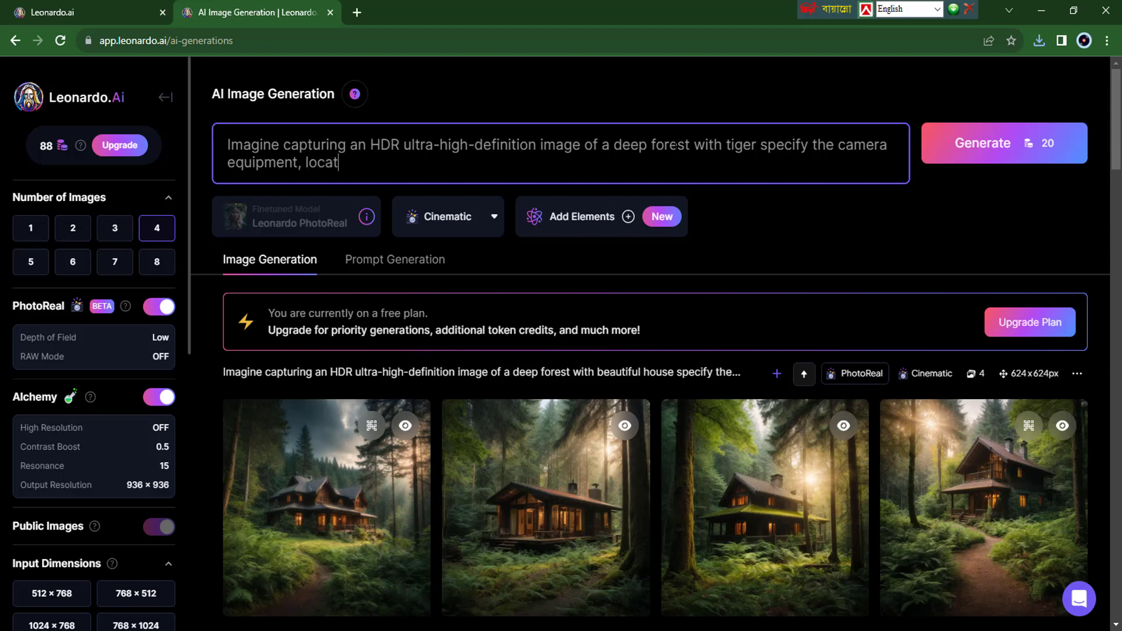
text(ion, and lighting )
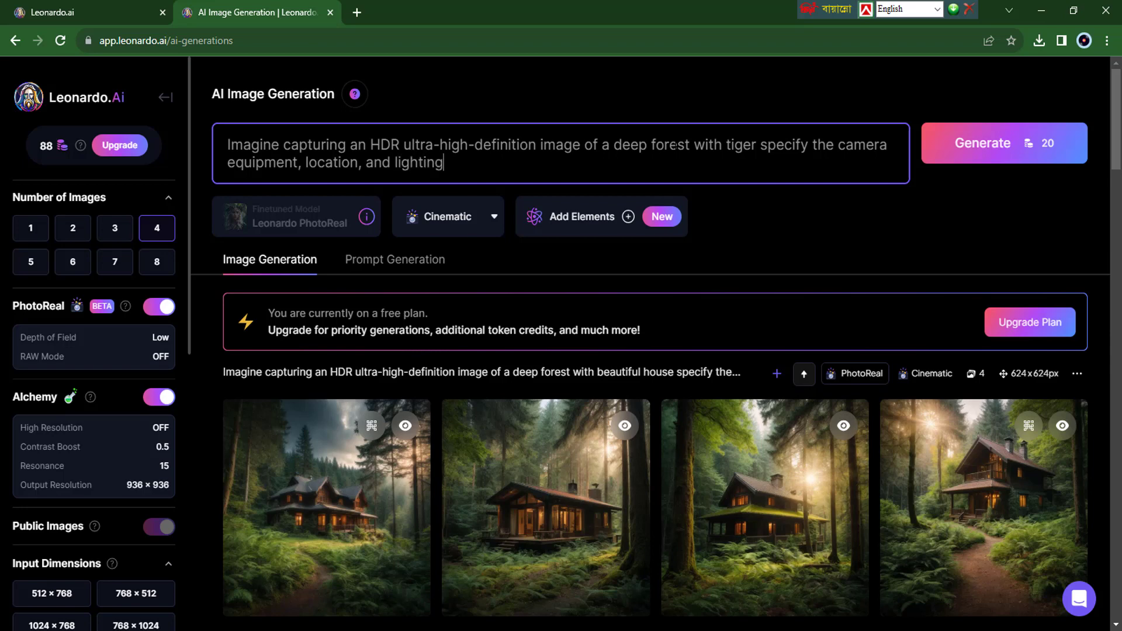
text(conditions)
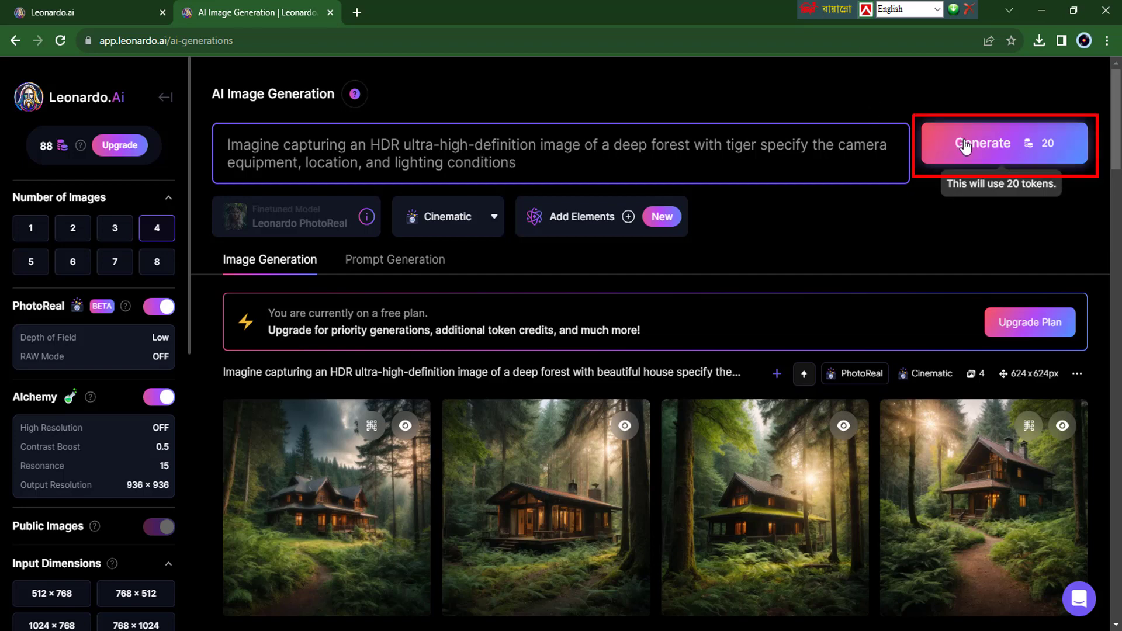
Step: Set the number of images to 3 and generate the images from the forest tiger prompt
click(120, 232)
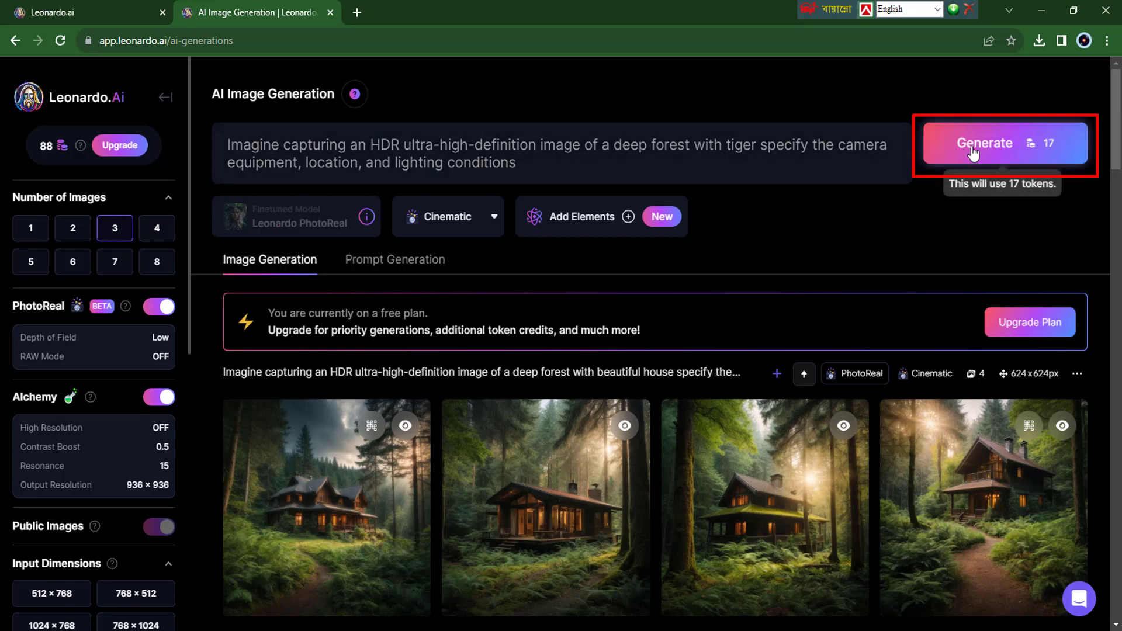
click(958, 157)
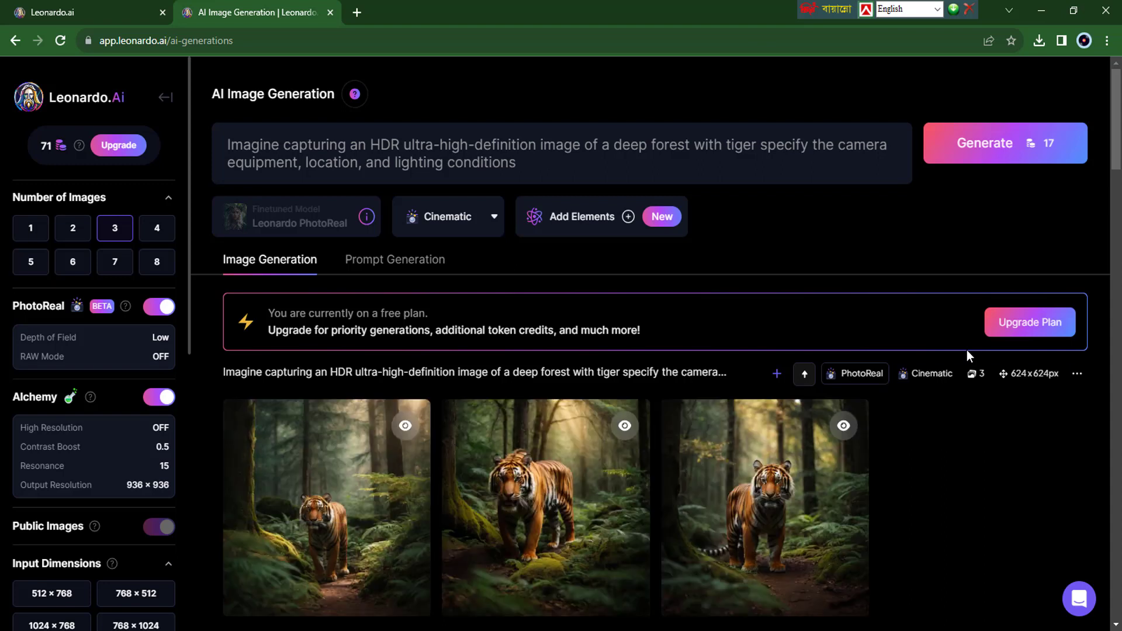
Step: Switch to the Downloads folder in File Explorer, open the downloaded tiger image and browse forward through the images to a forest house
mouse_move(805, 513)
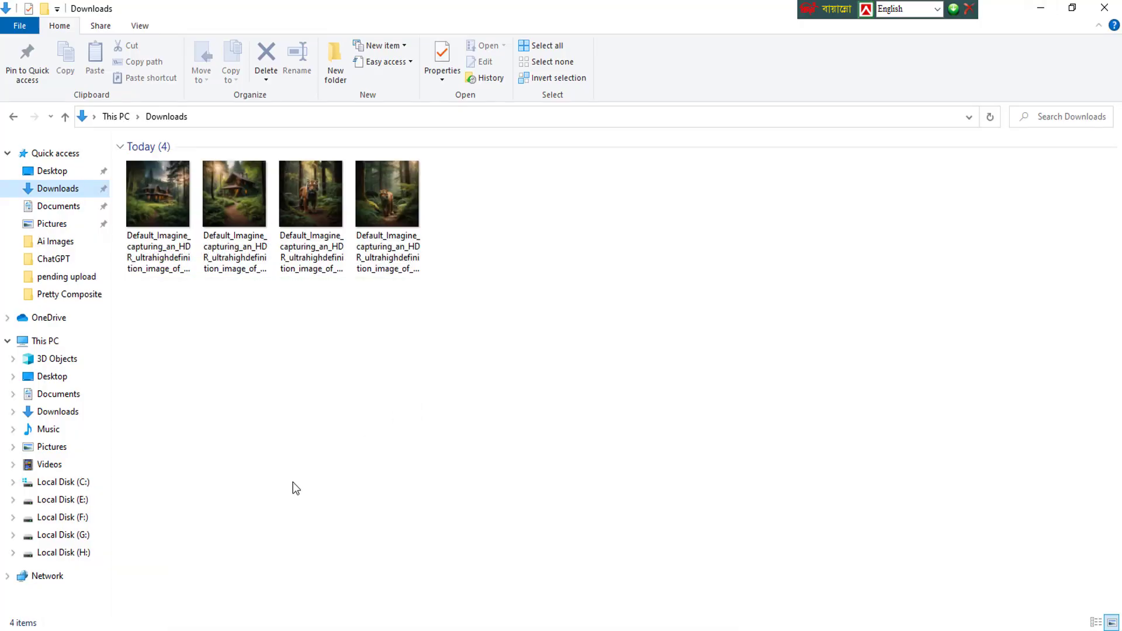
click(70, 188)
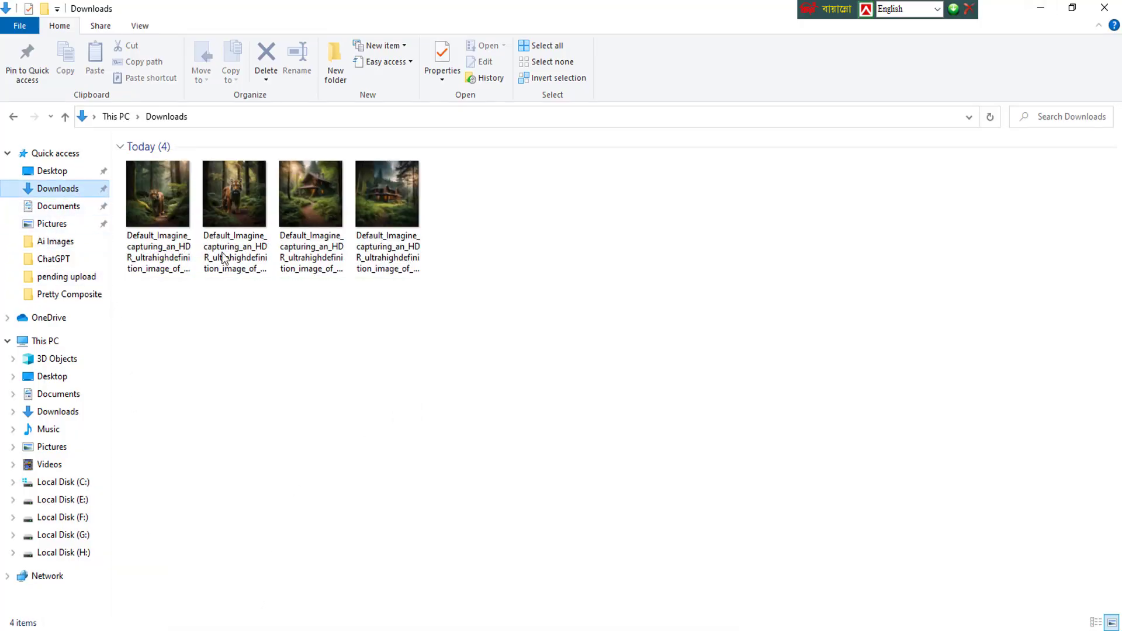
double_click(168, 194)
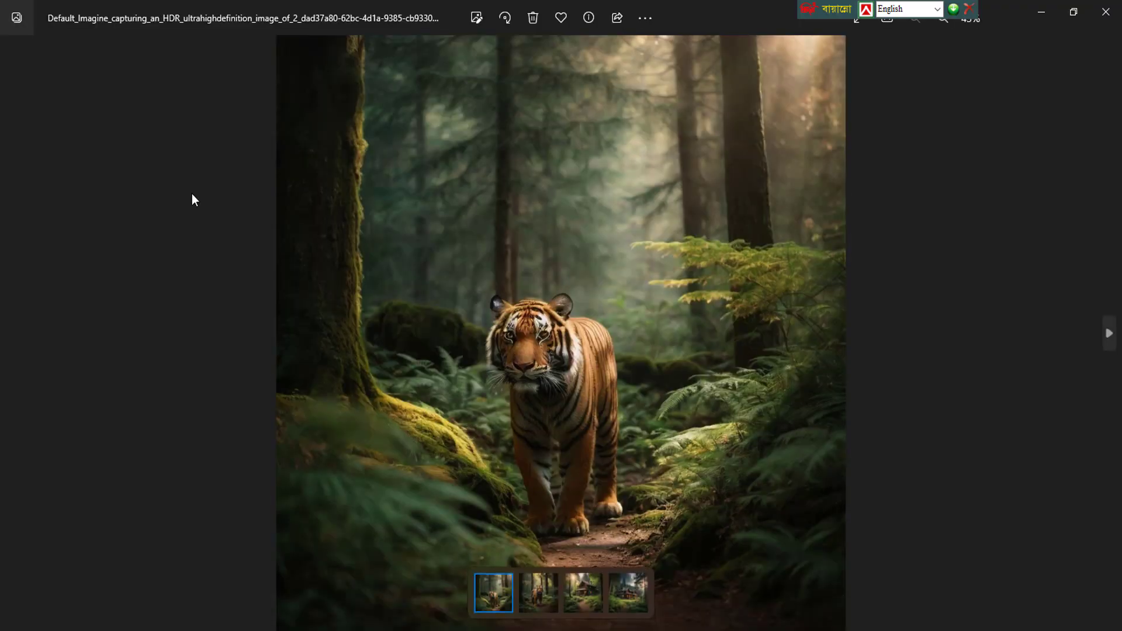
key(Right)
key(Right)
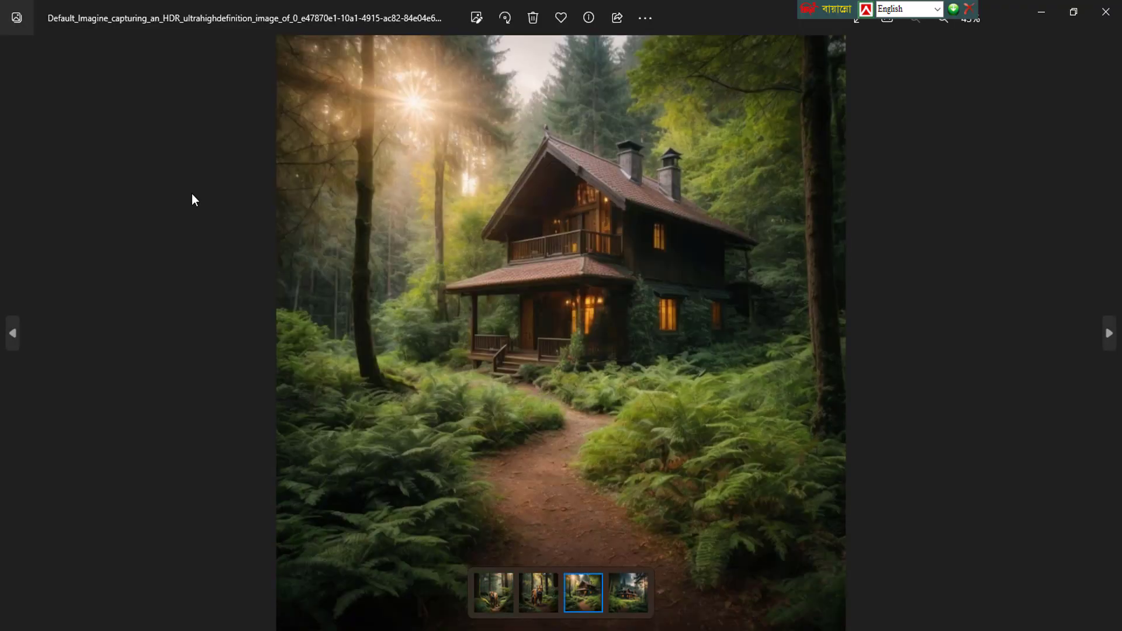